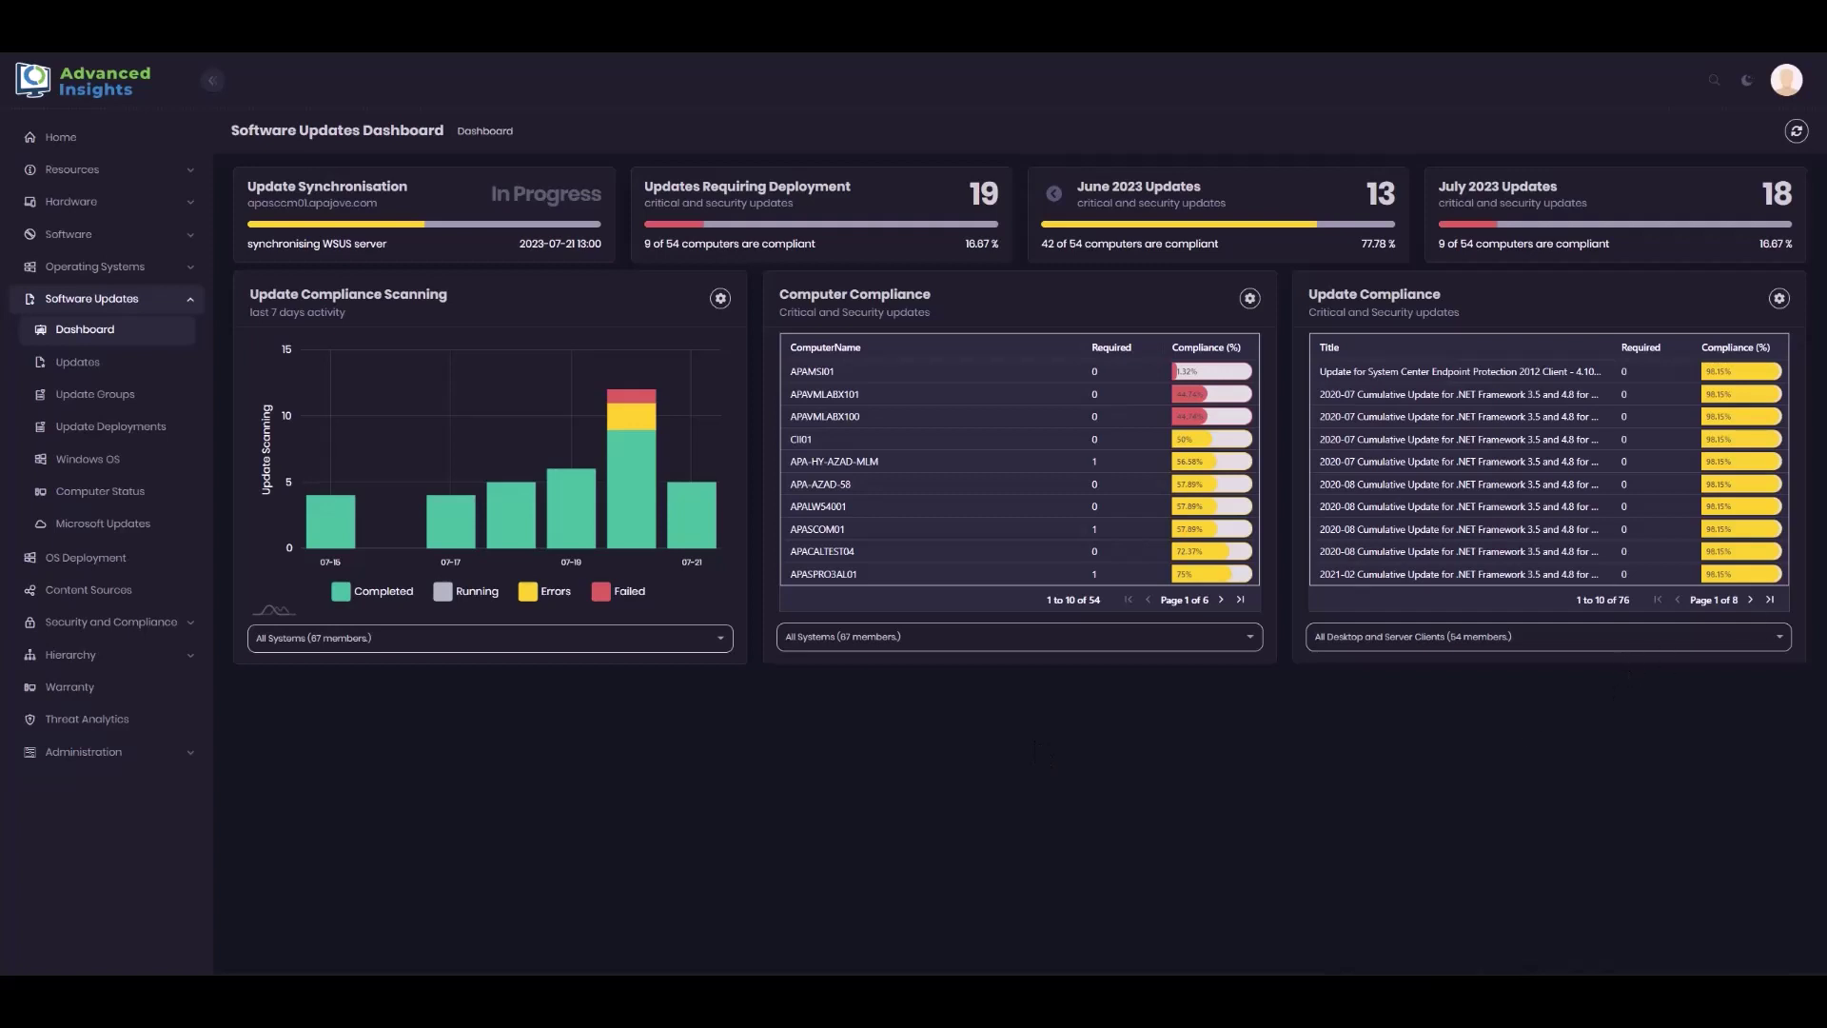
# - Inspect the Update Synchronisation details, then close them
pyautogui.moveTo(639, 314)
pyautogui.moveTo(513, 211)
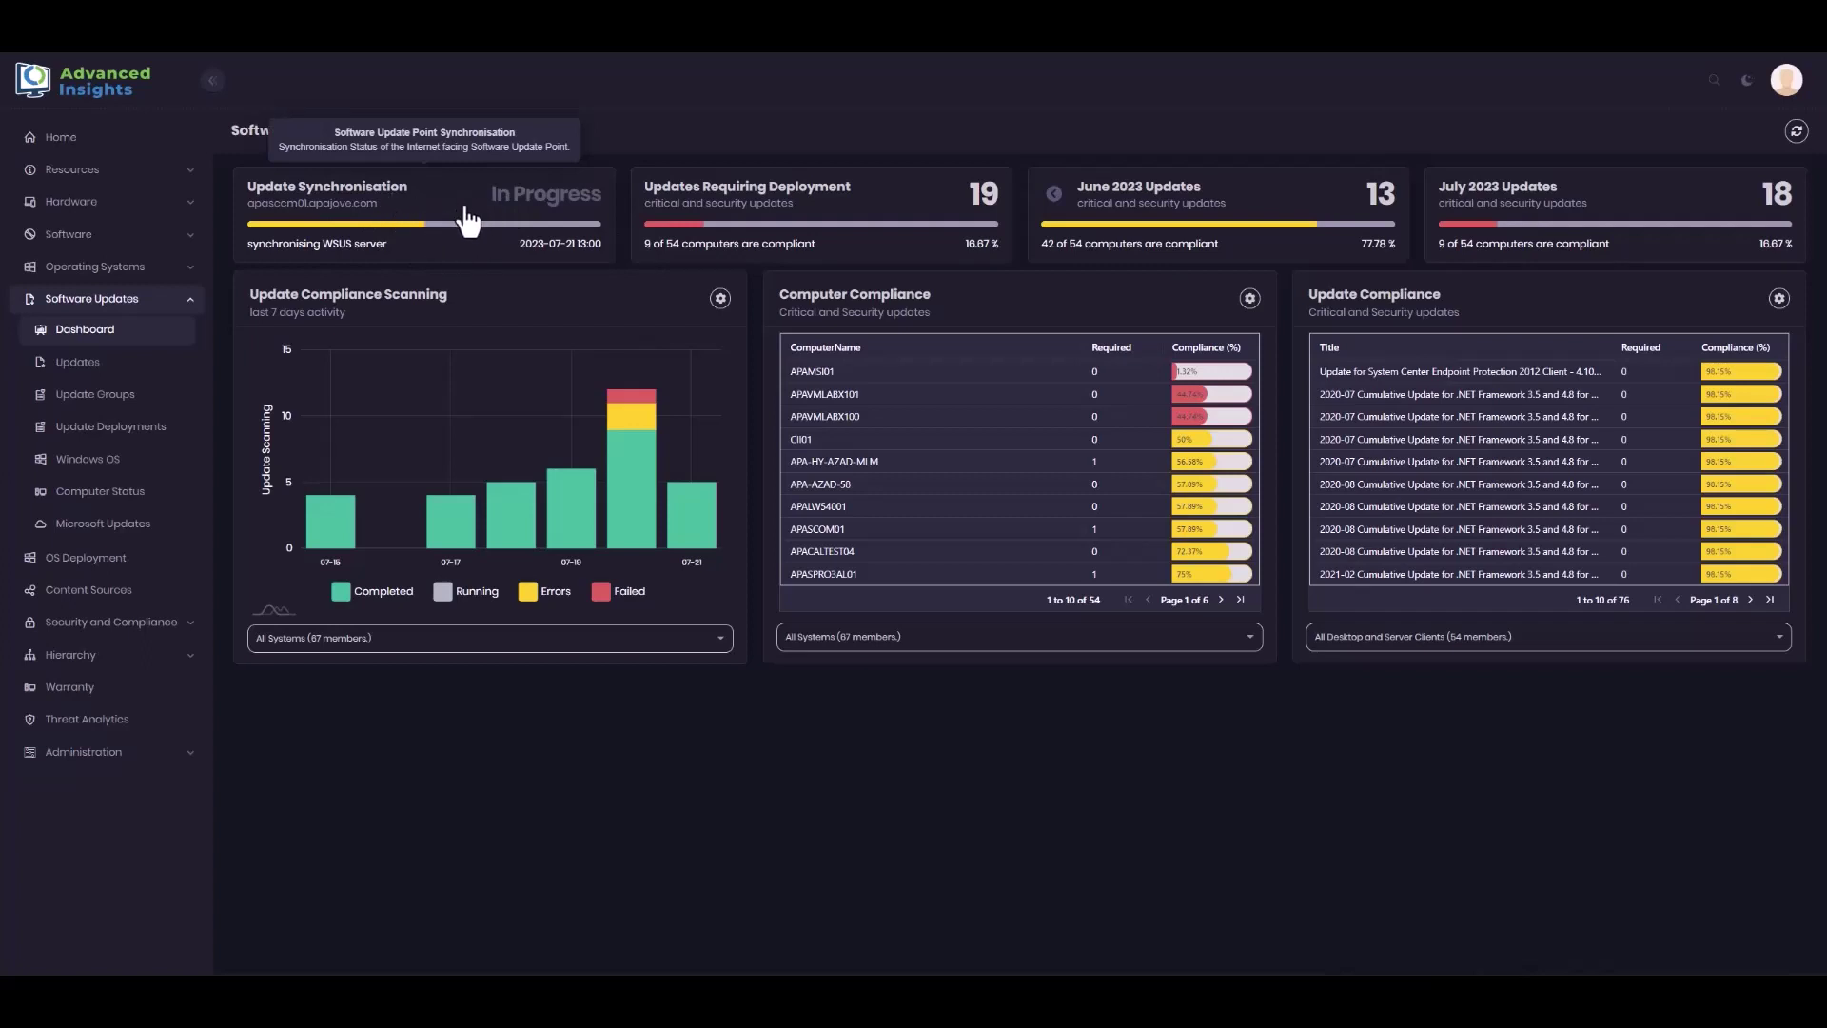
pyautogui.click(469, 222)
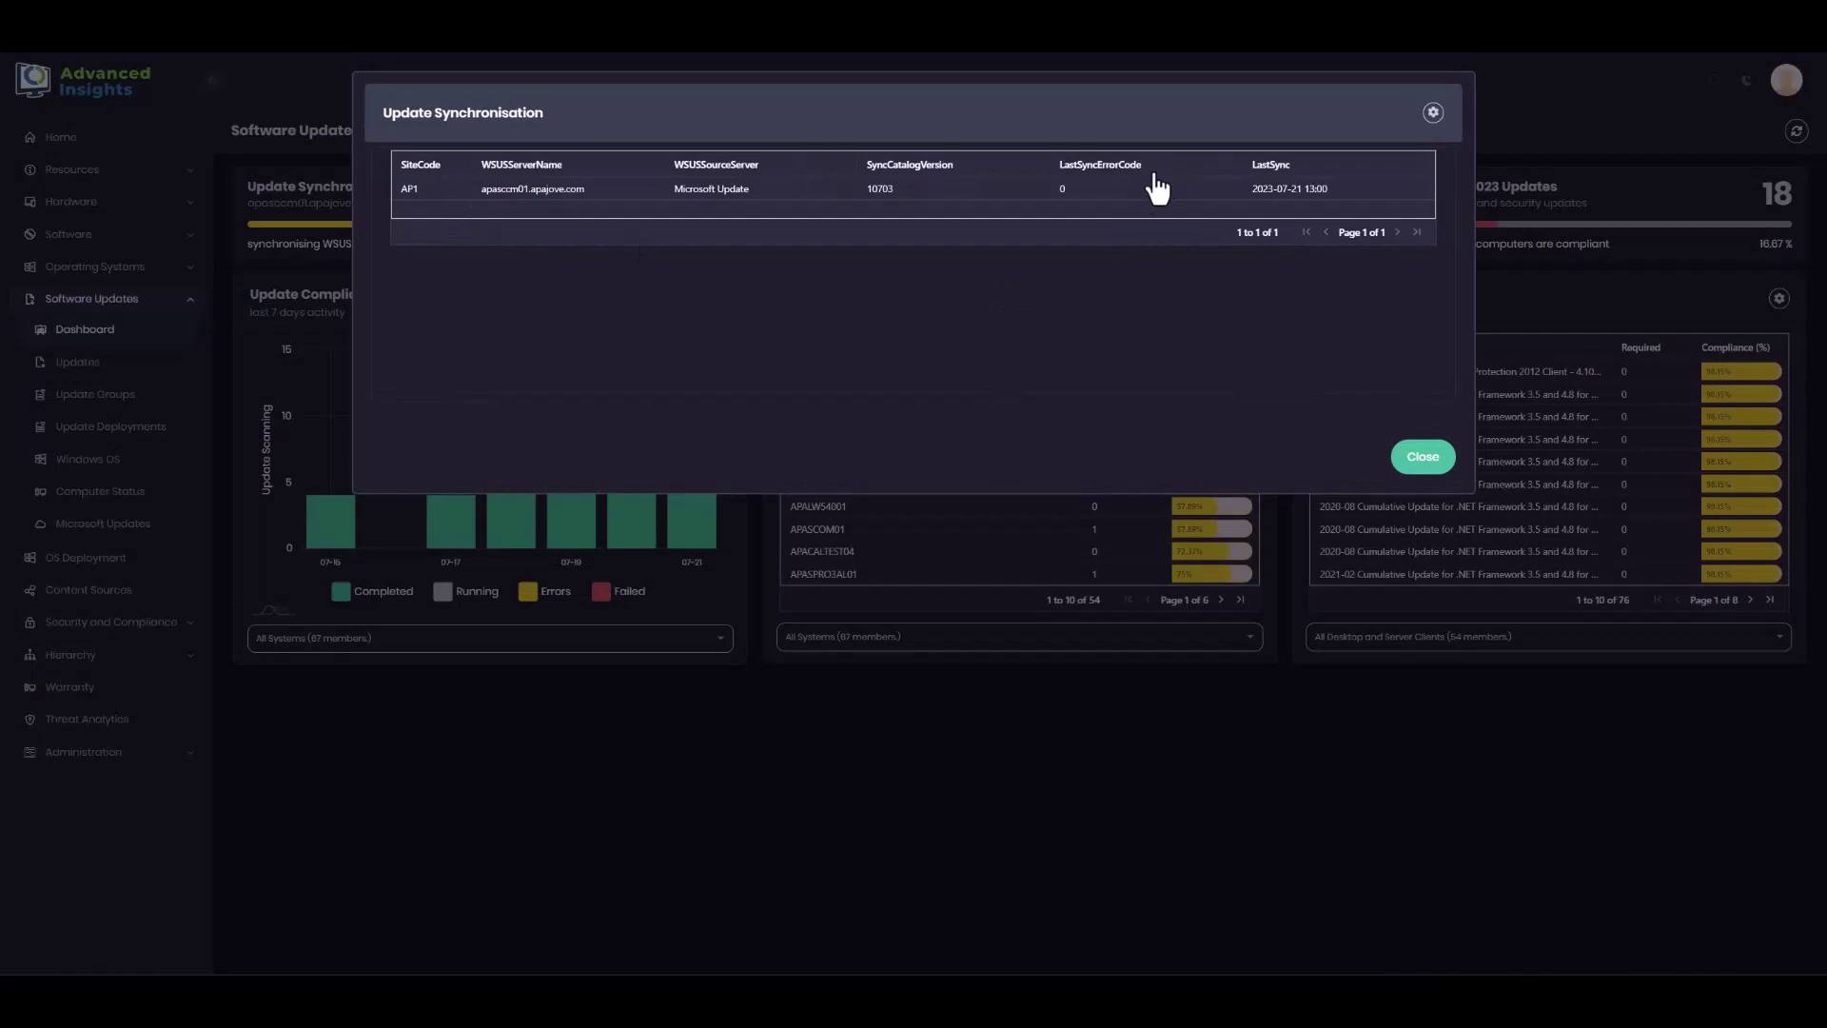
pyautogui.click(1423, 457)
# - Step the monthly compliance card back to May 2023 and open the July 2023 Updates list
pyautogui.moveTo(738, 228)
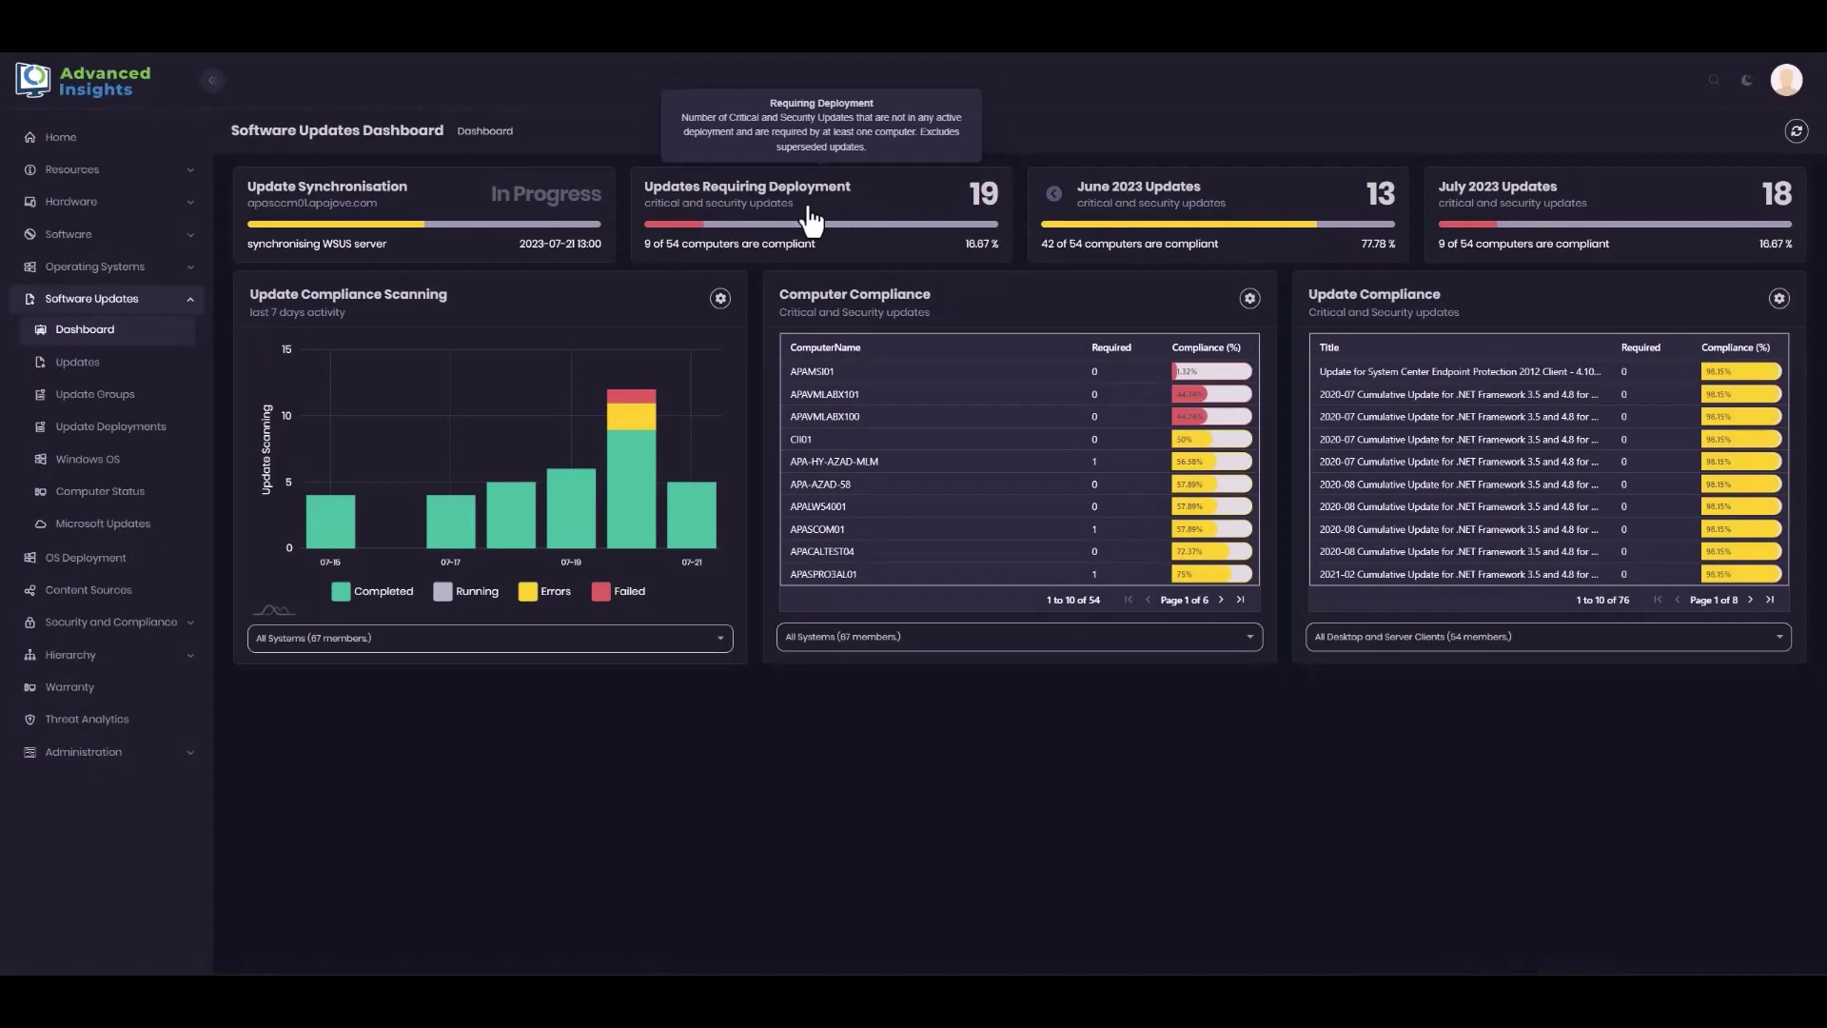
pyautogui.moveTo(1163, 238)
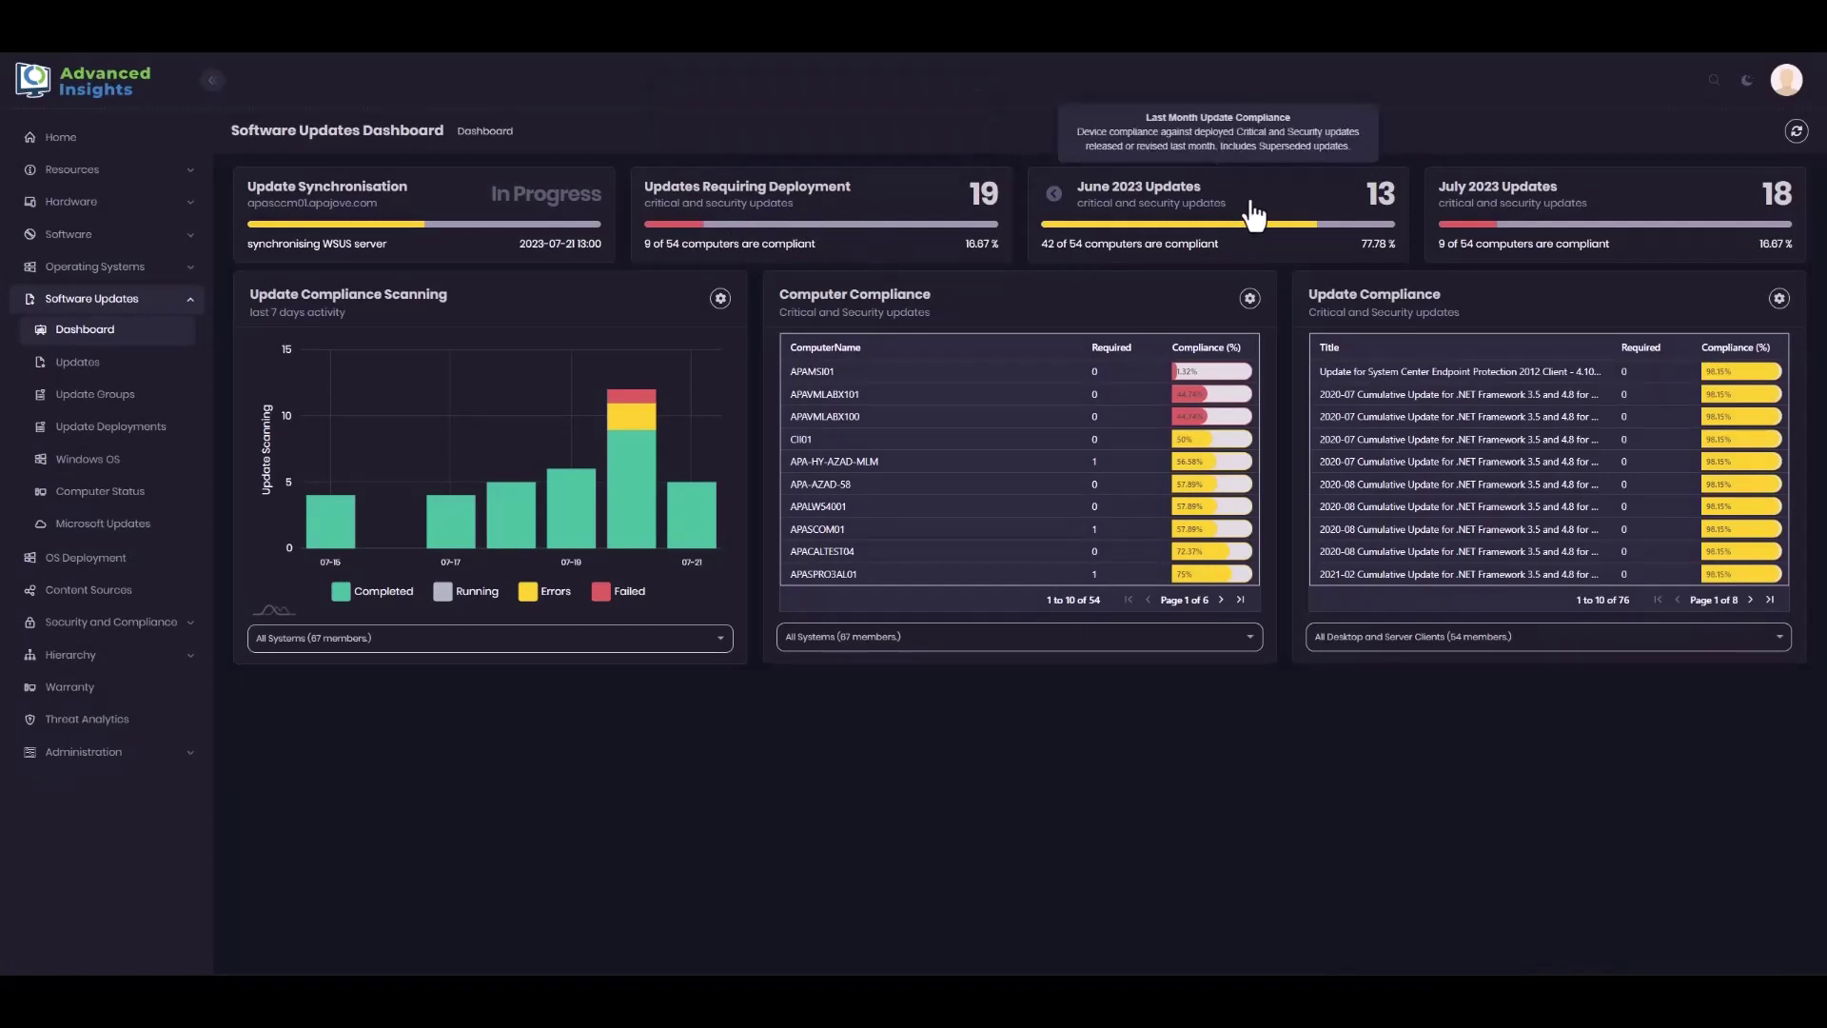
pyautogui.click(1056, 196)
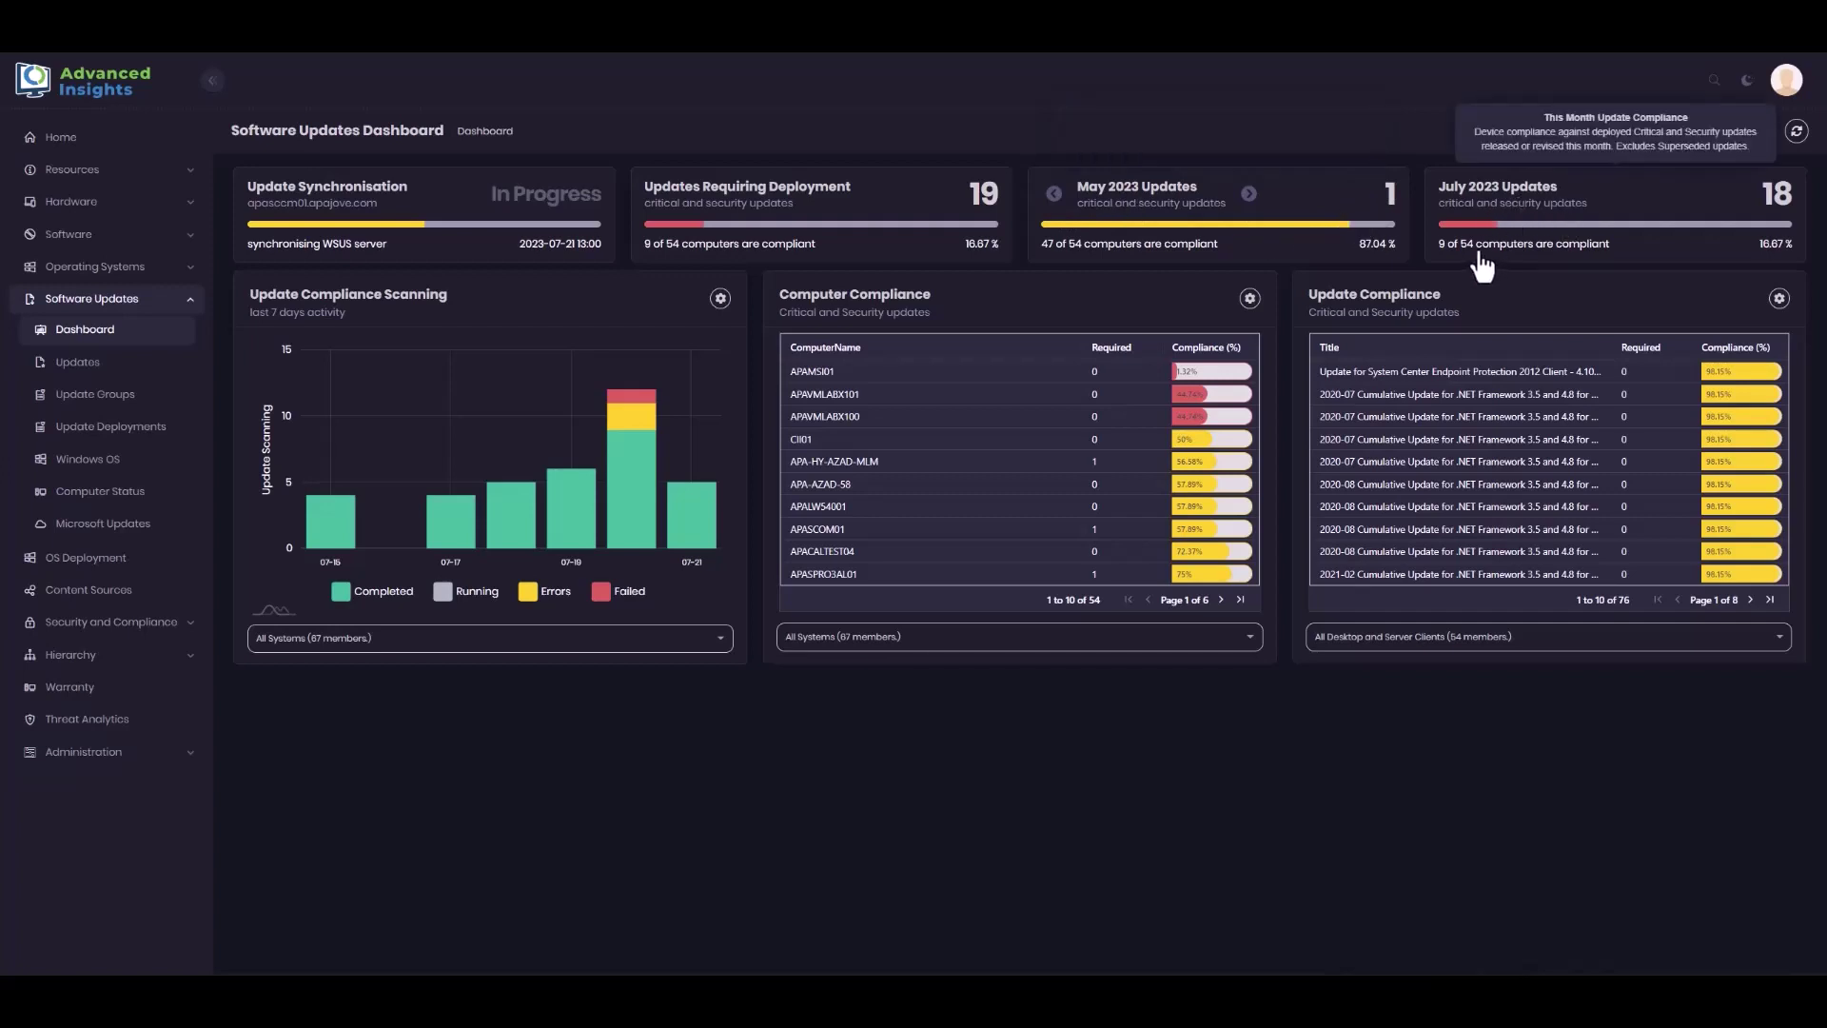
pyautogui.click(1581, 230)
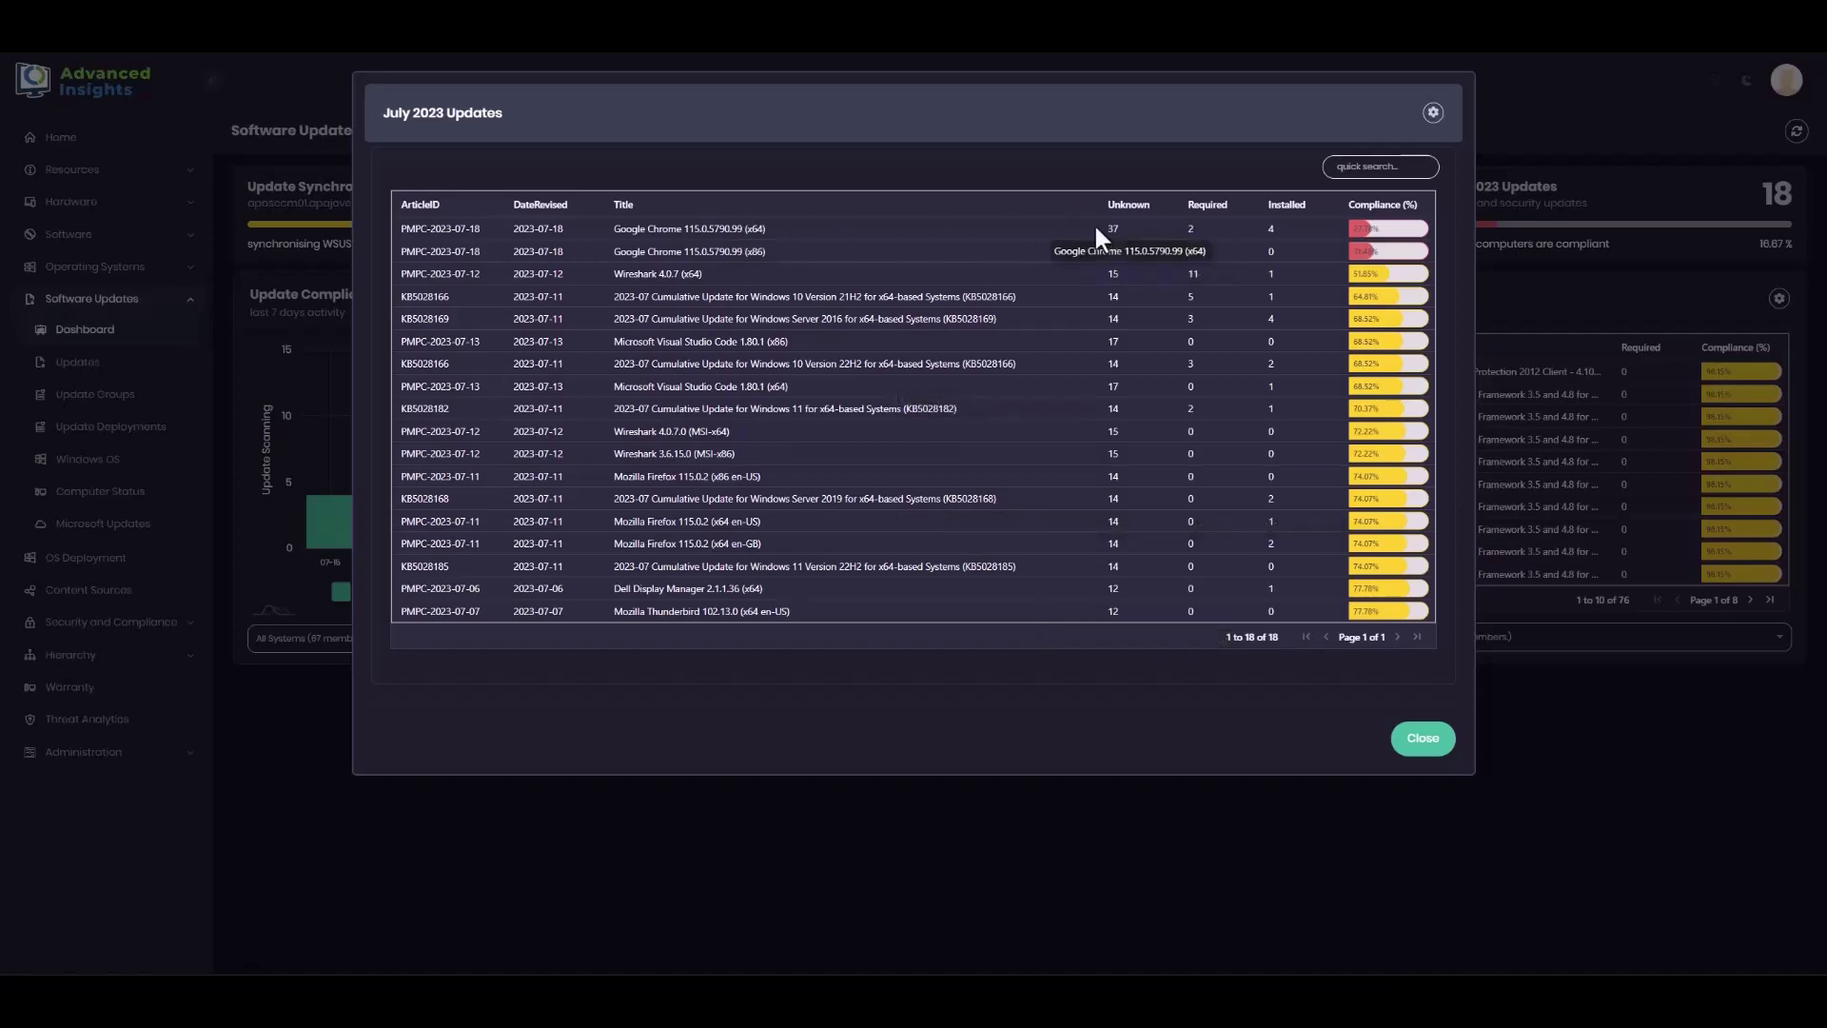
# - Open the Google Chrome 115.0.5790.99 (x64) update, sort by Status, and review contents, membership and deployments
pyautogui.doubleClick(782, 230)
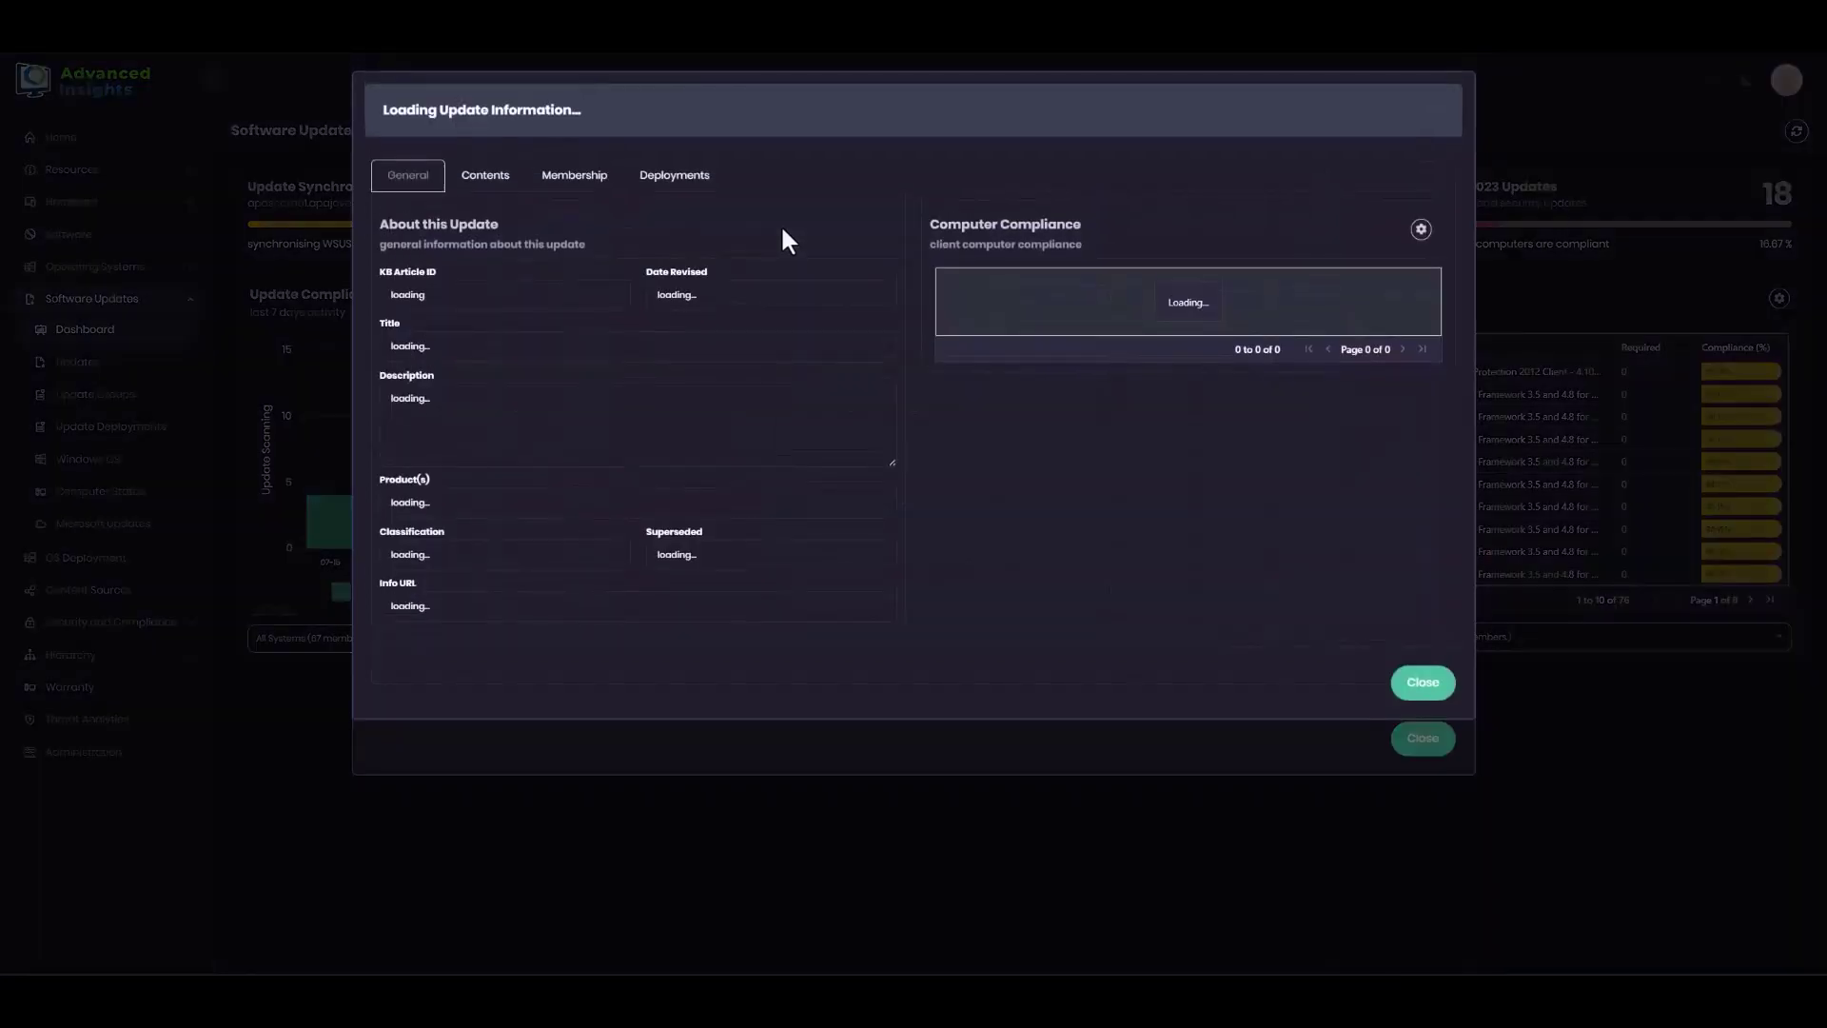
pyautogui.click(972, 324)
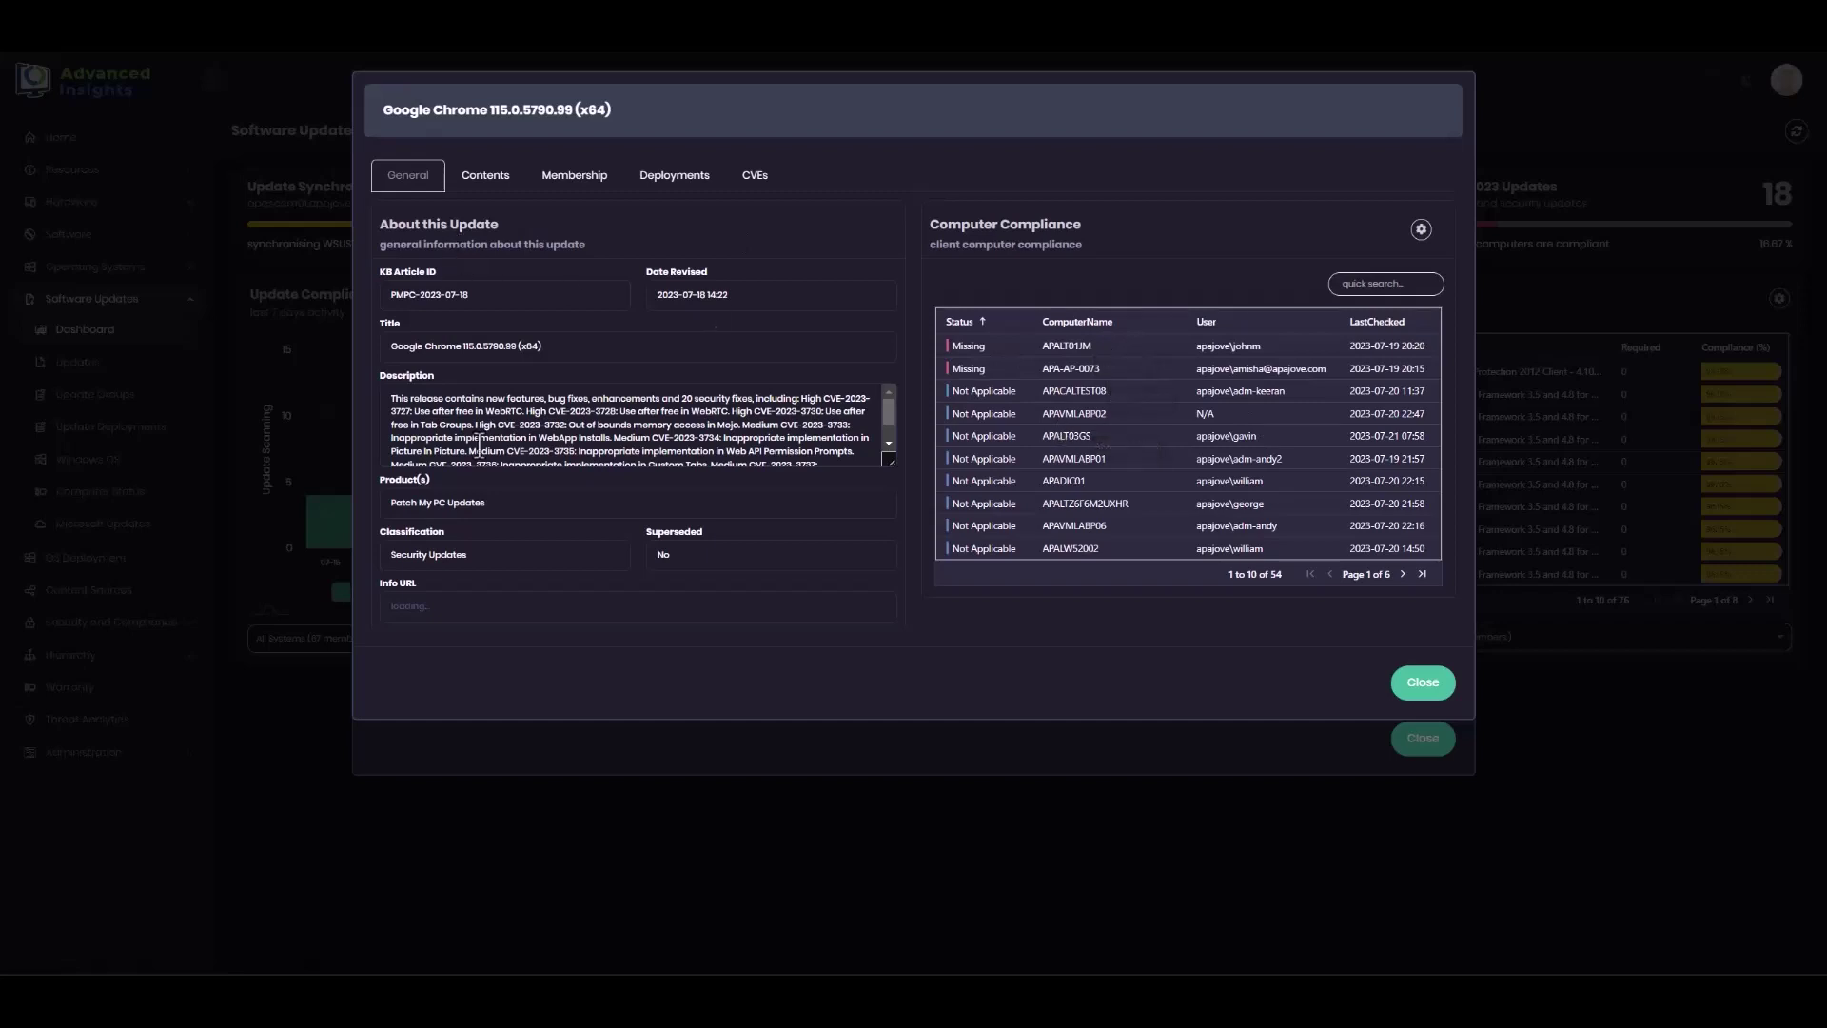
pyautogui.click(496, 186)
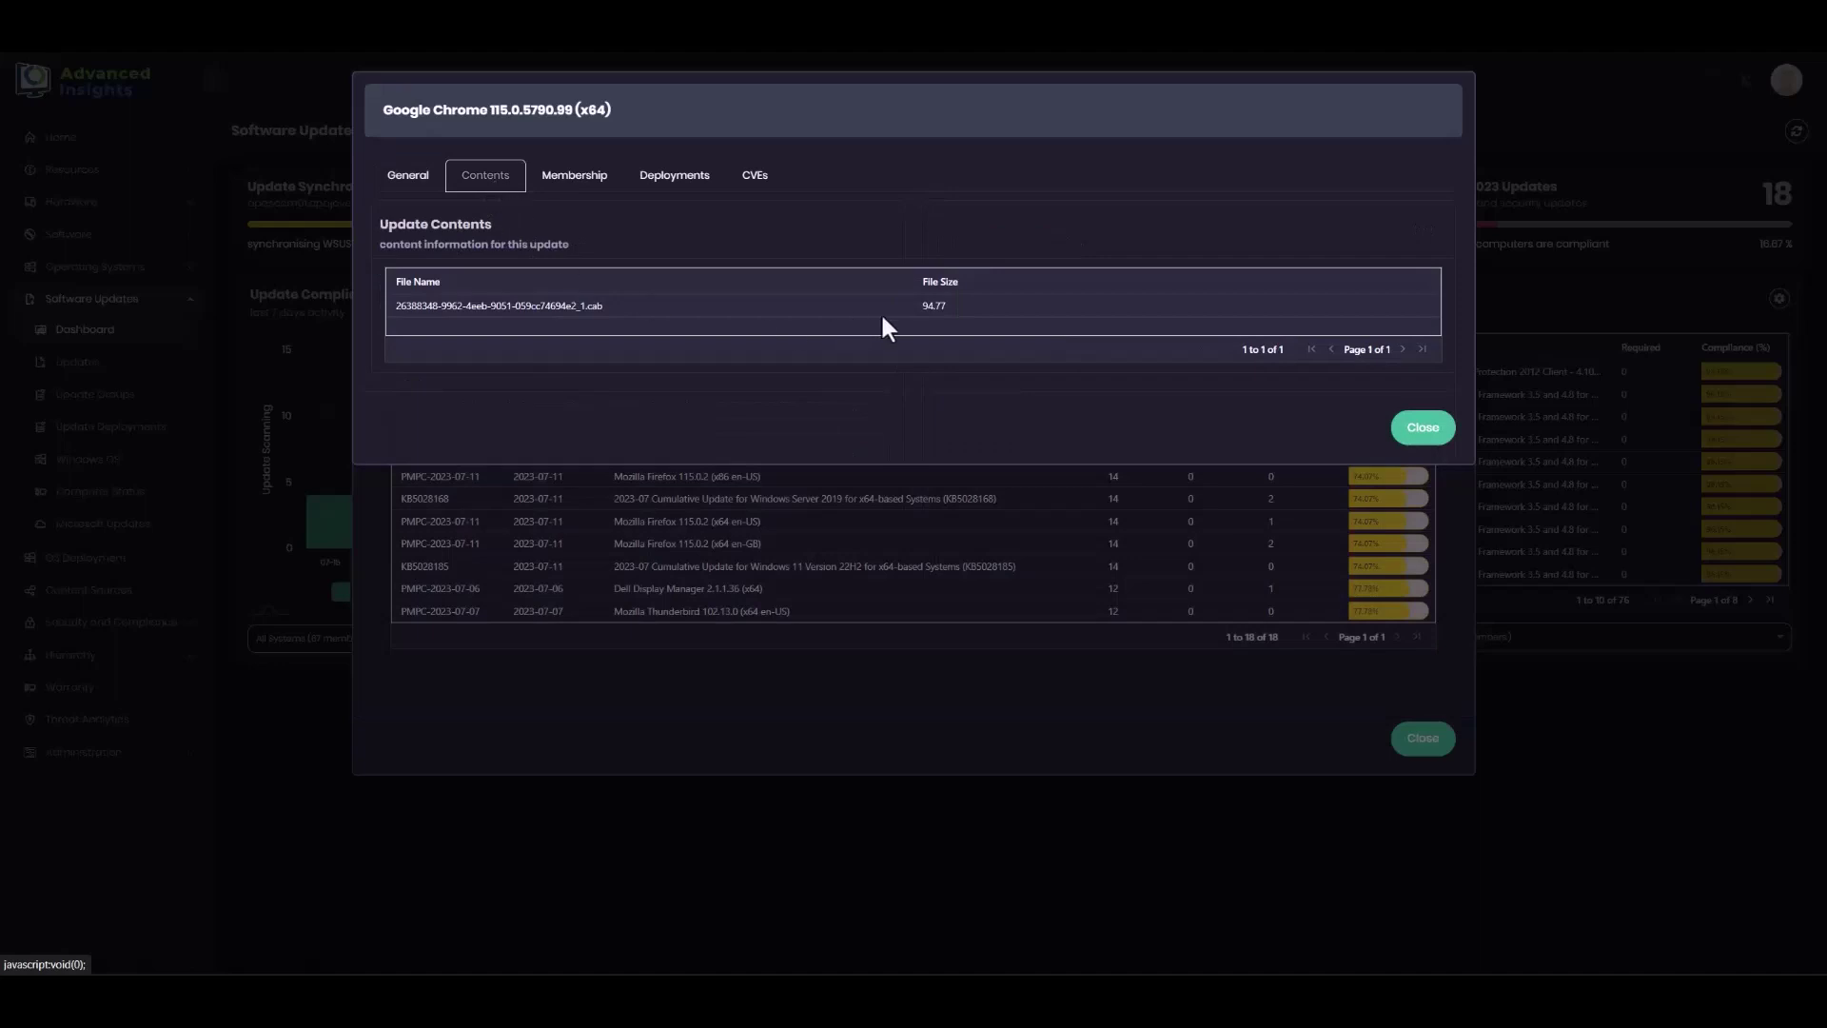
pyautogui.click(545, 181)
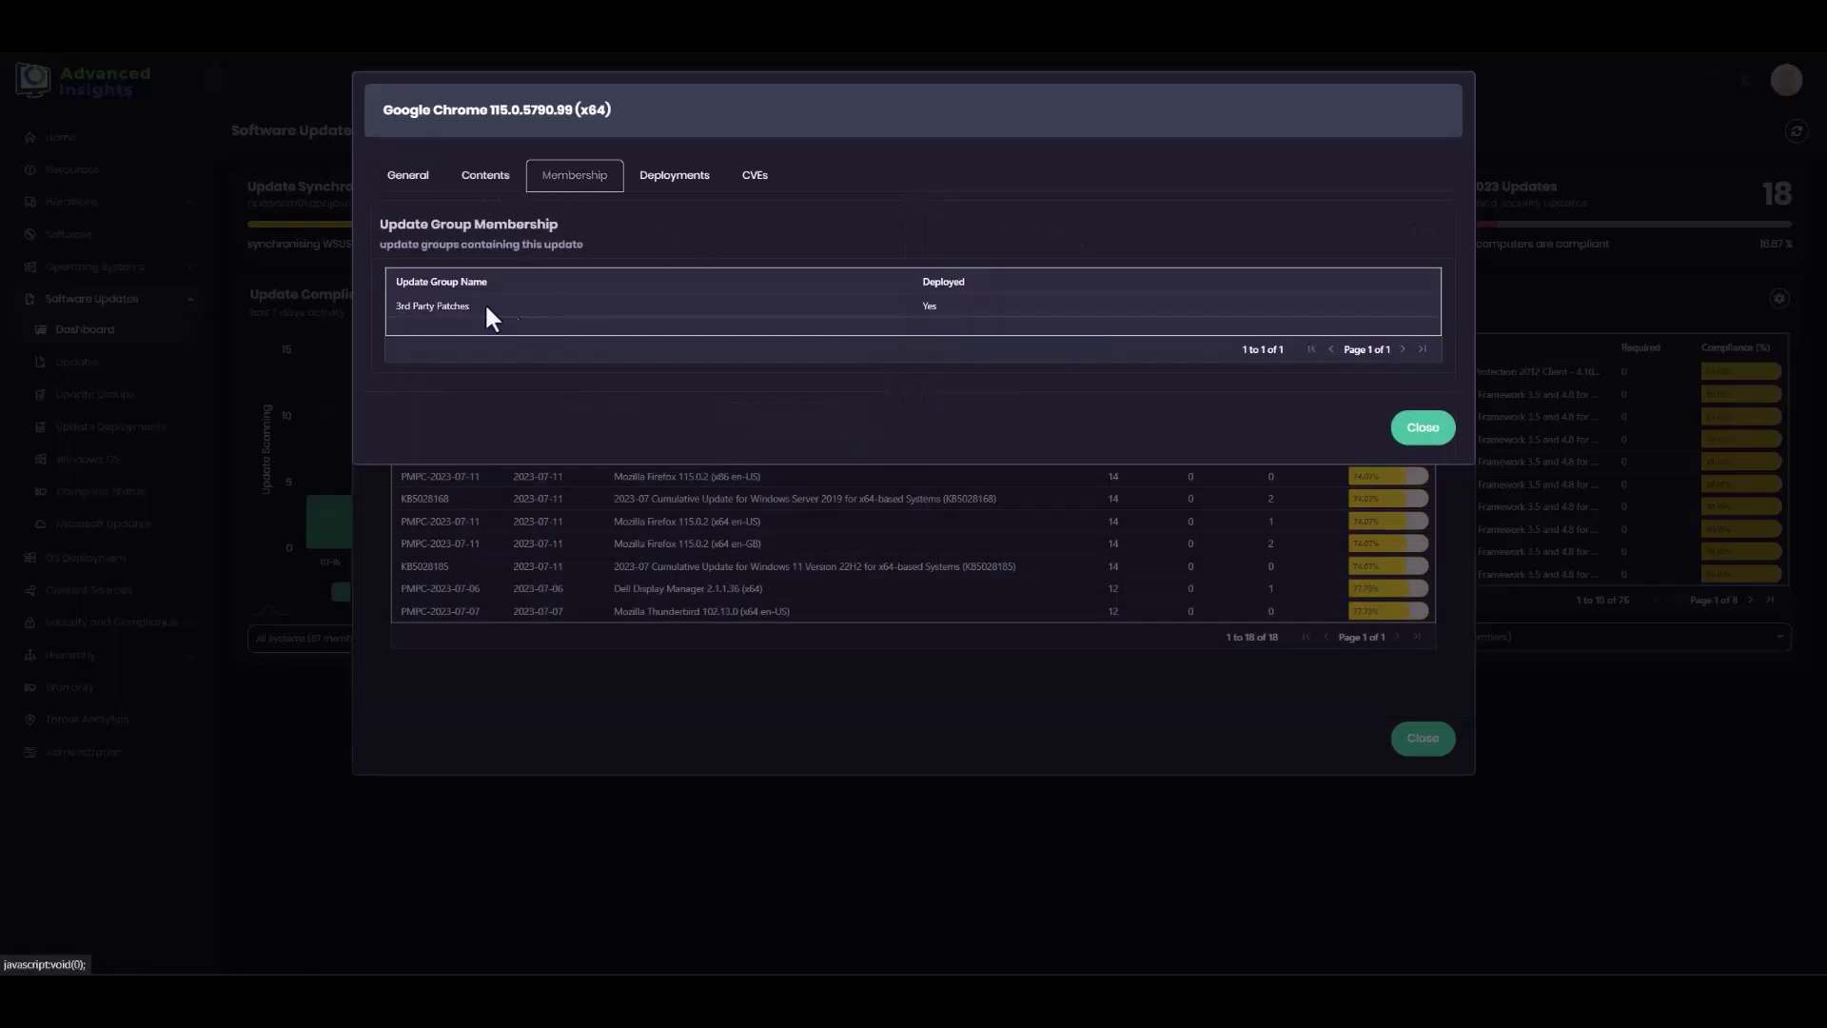
pyautogui.click(686, 186)
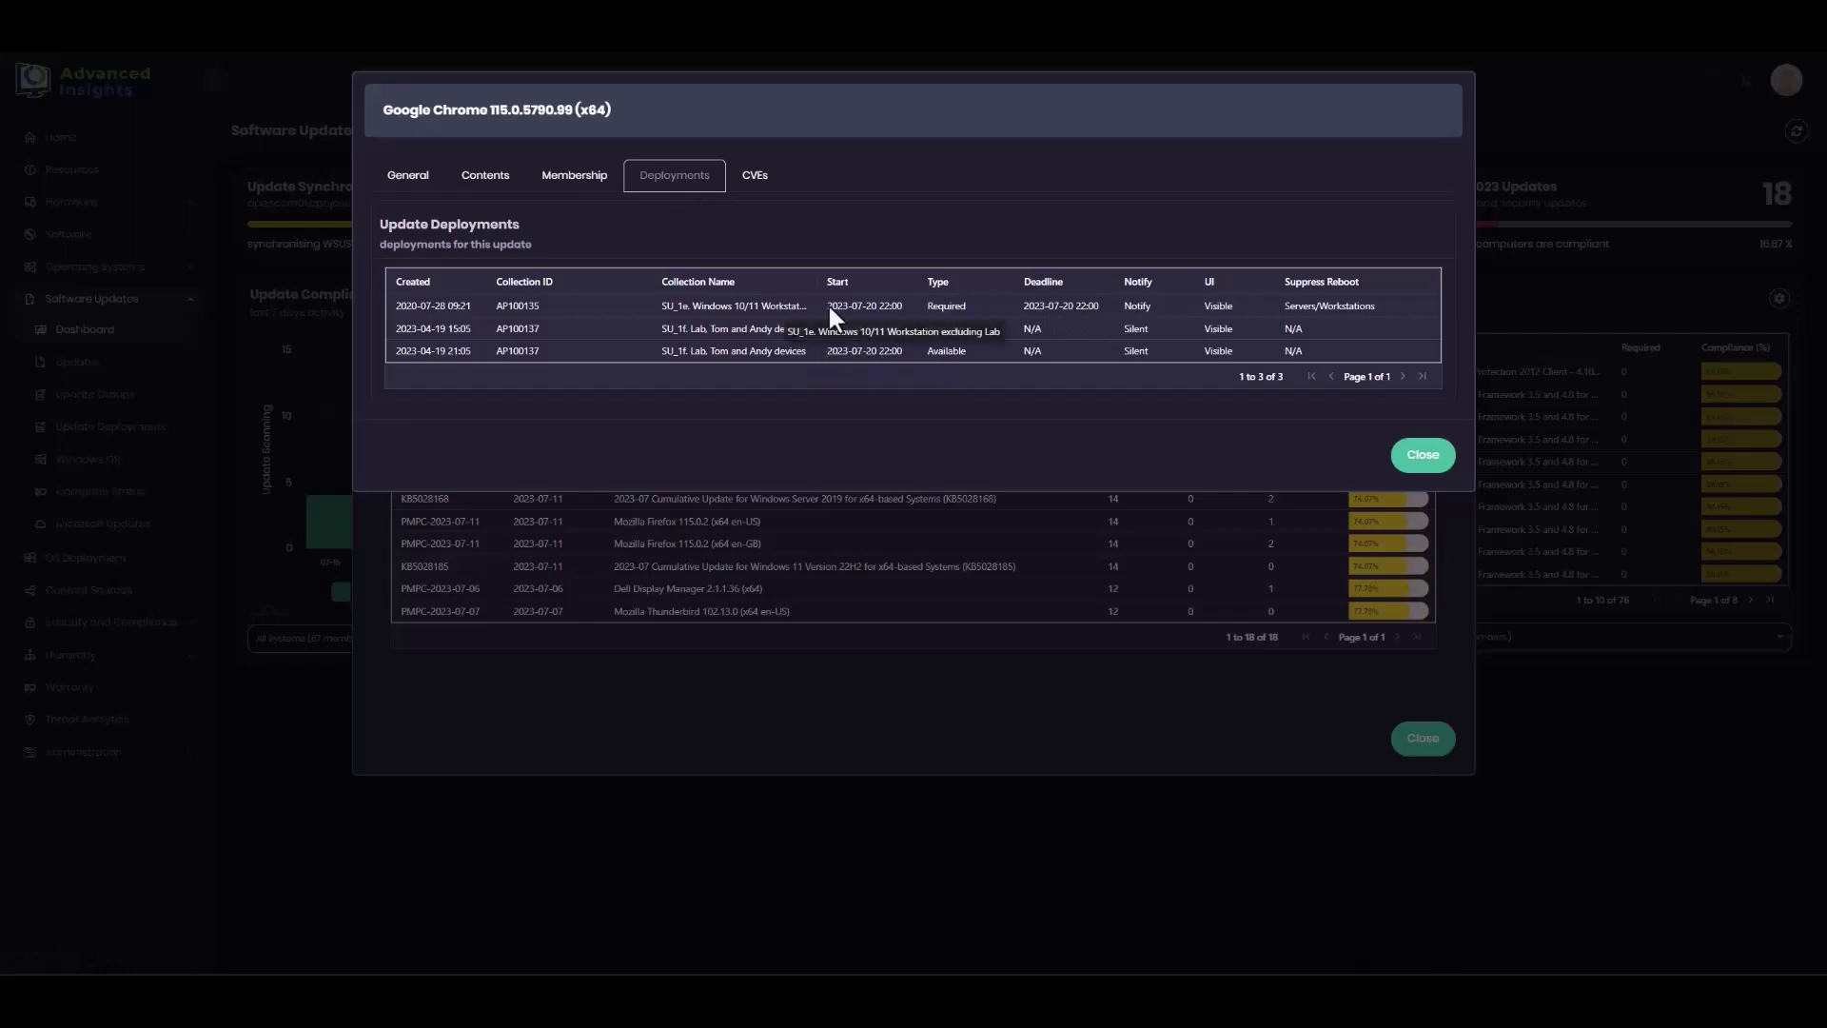
# - Open the 3rd Party Patches - excluding SQL Mgmt Studio deployment, sorting computers by DeploymentStatus descending
pyautogui.click(862, 308)
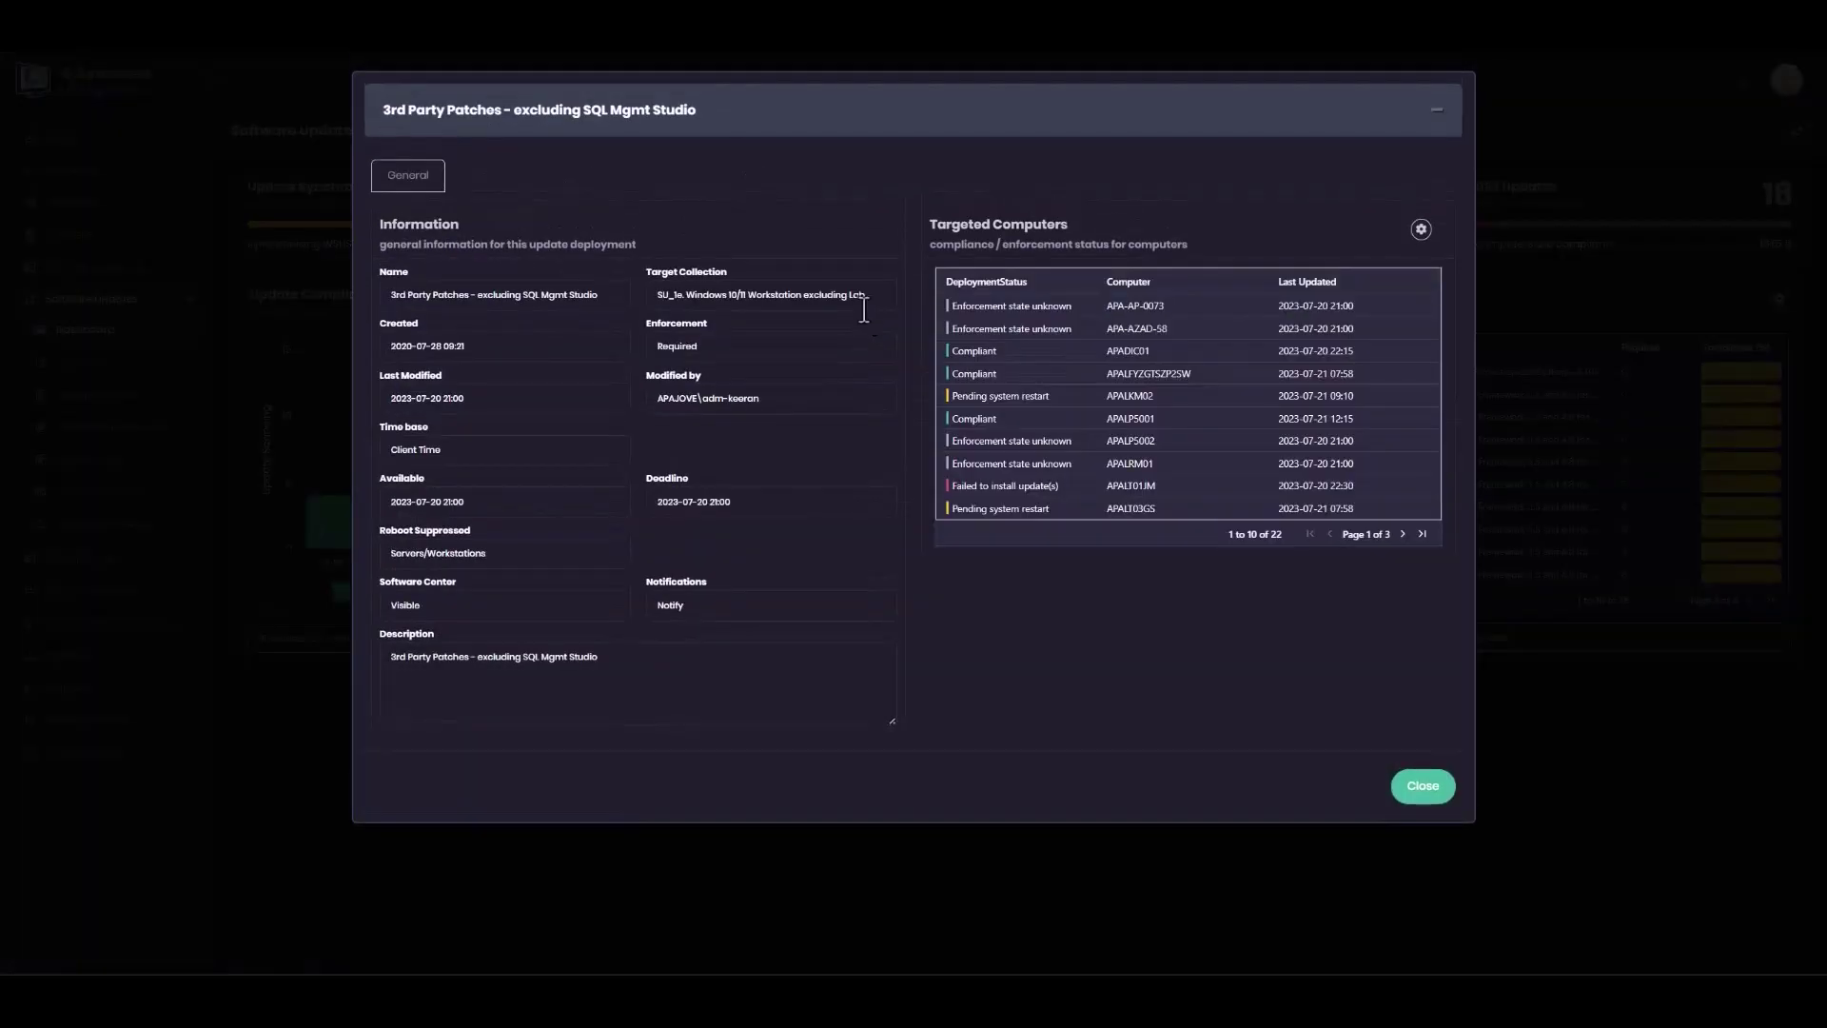
pyautogui.click(1000, 285)
pyautogui.click(1001, 284)
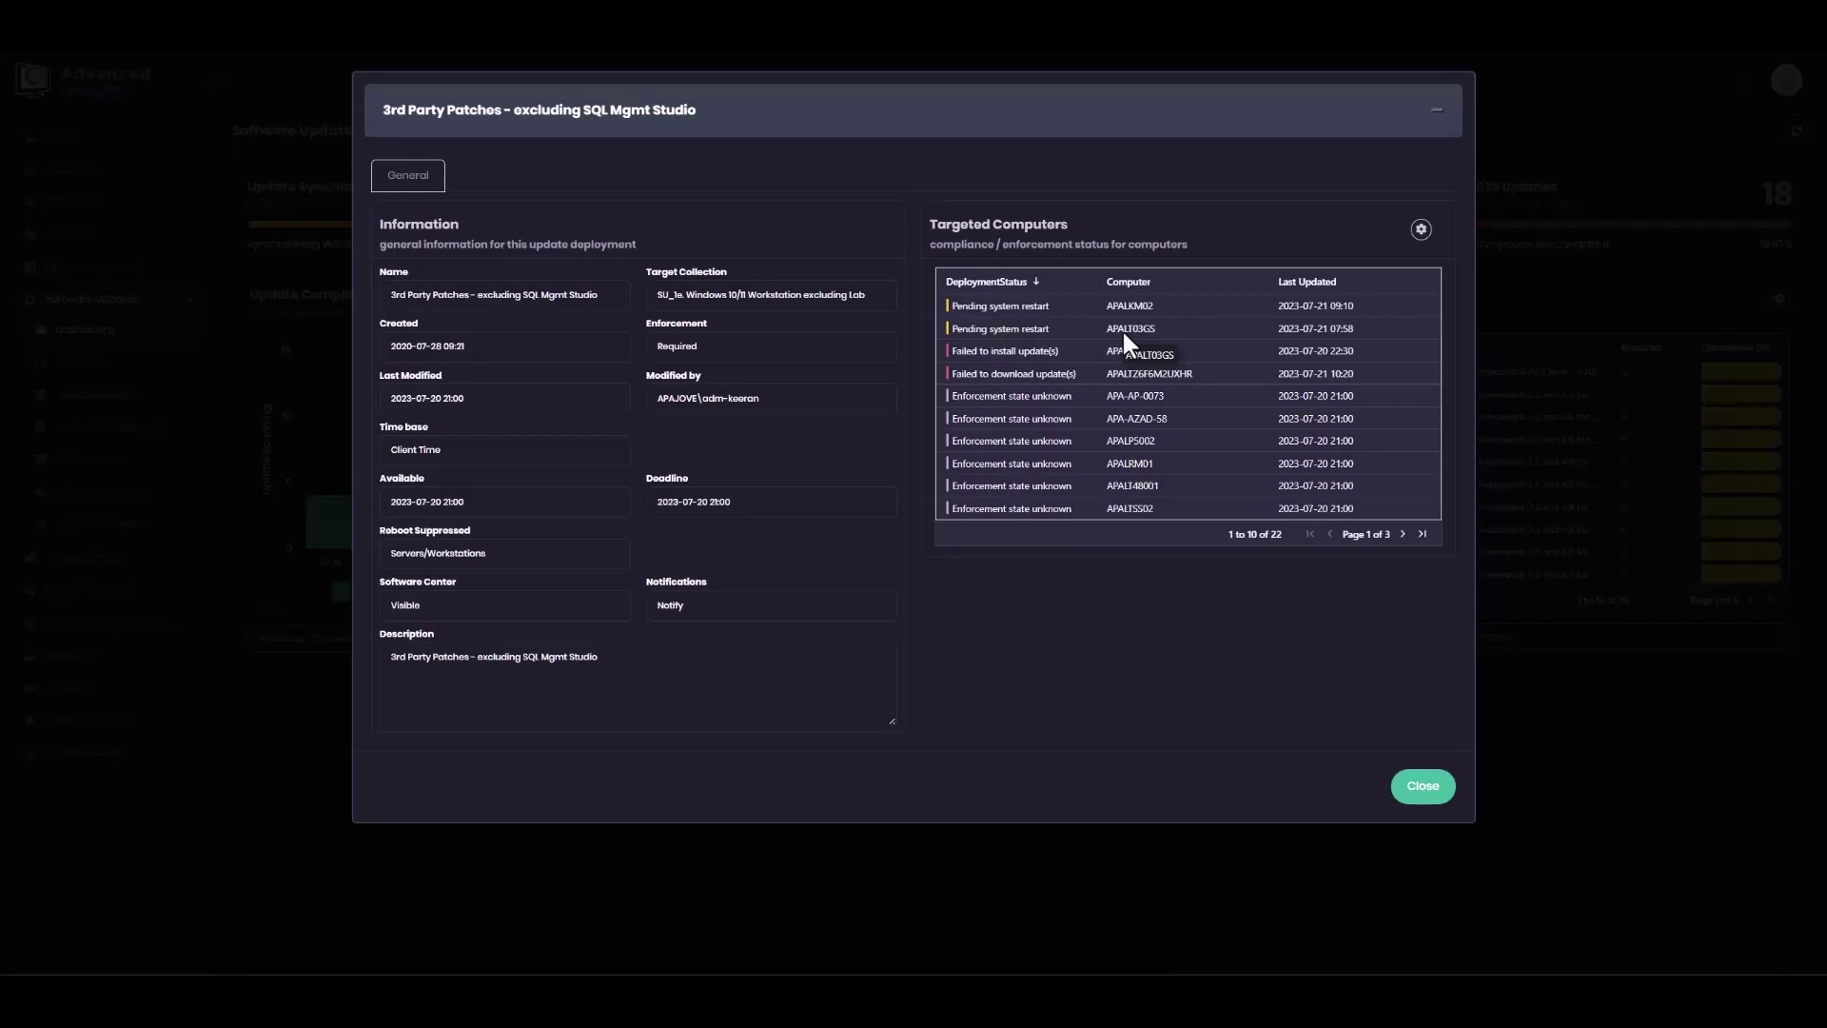
# - Run Evaluate Update Deployments on a pending-restart computer, then close the device and deployment windows
pyautogui.click(1006, 328)
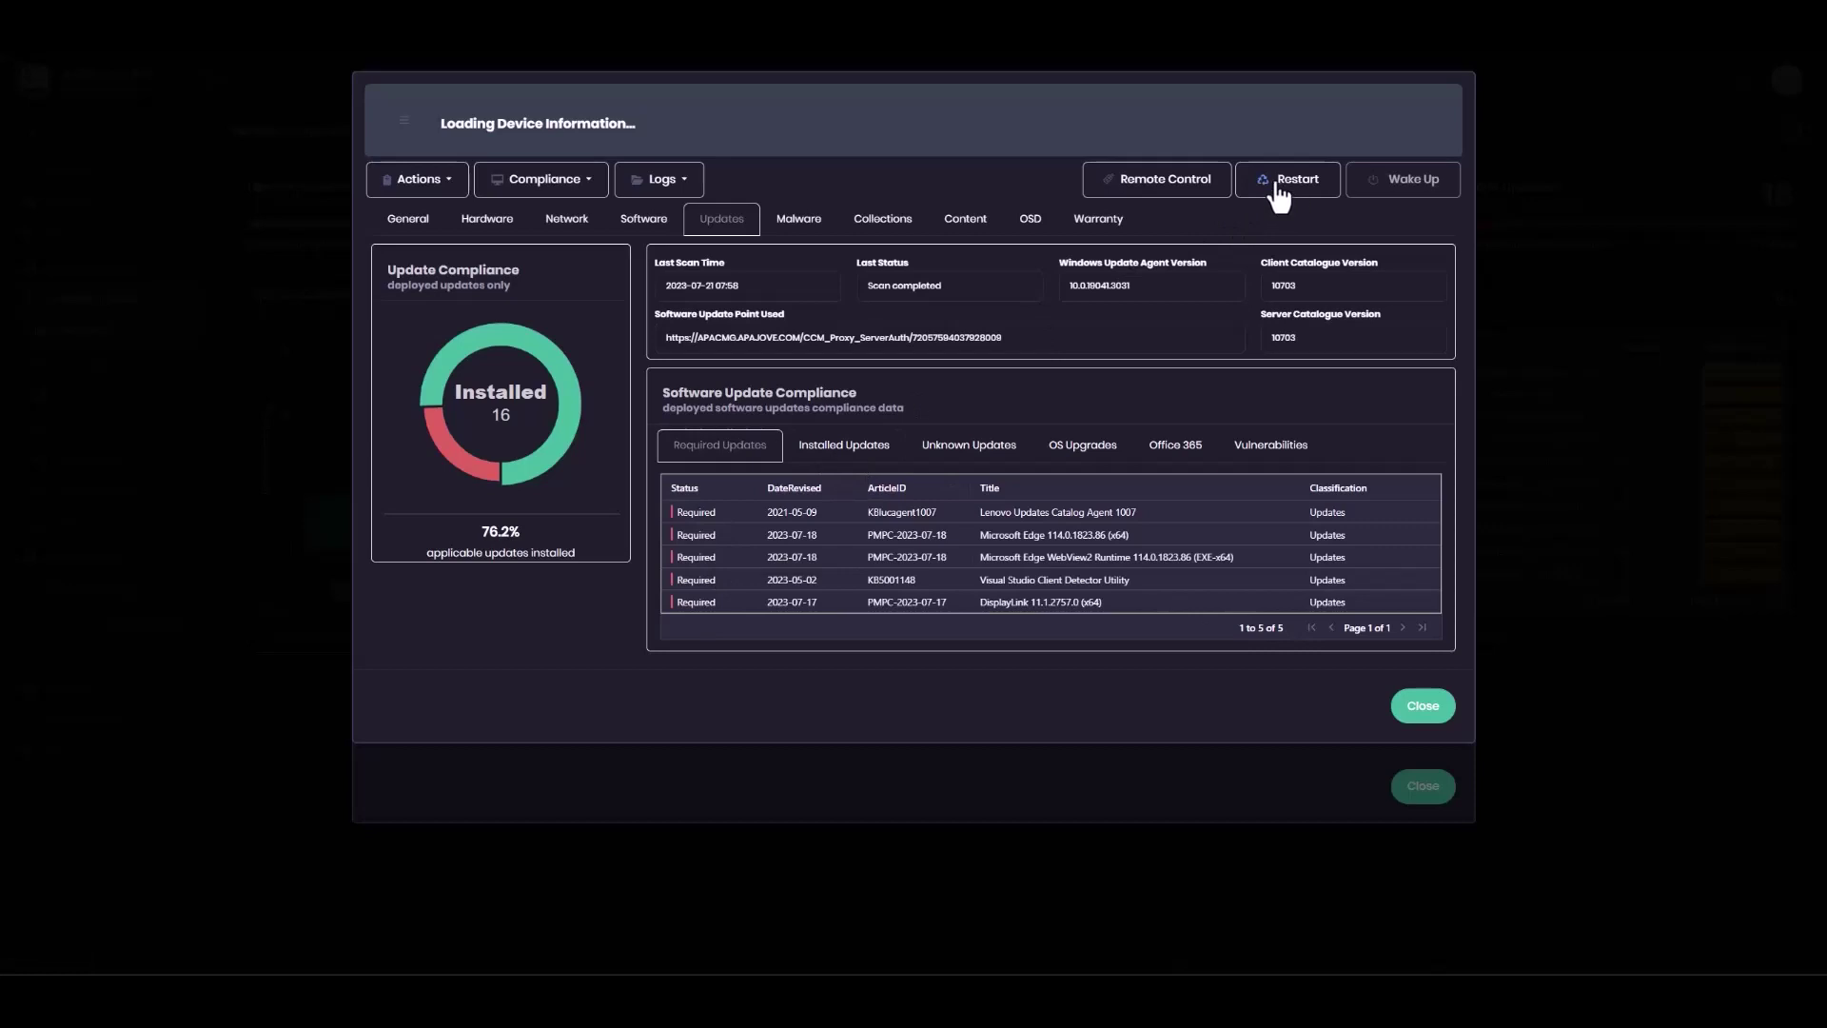
pyautogui.click(590, 188)
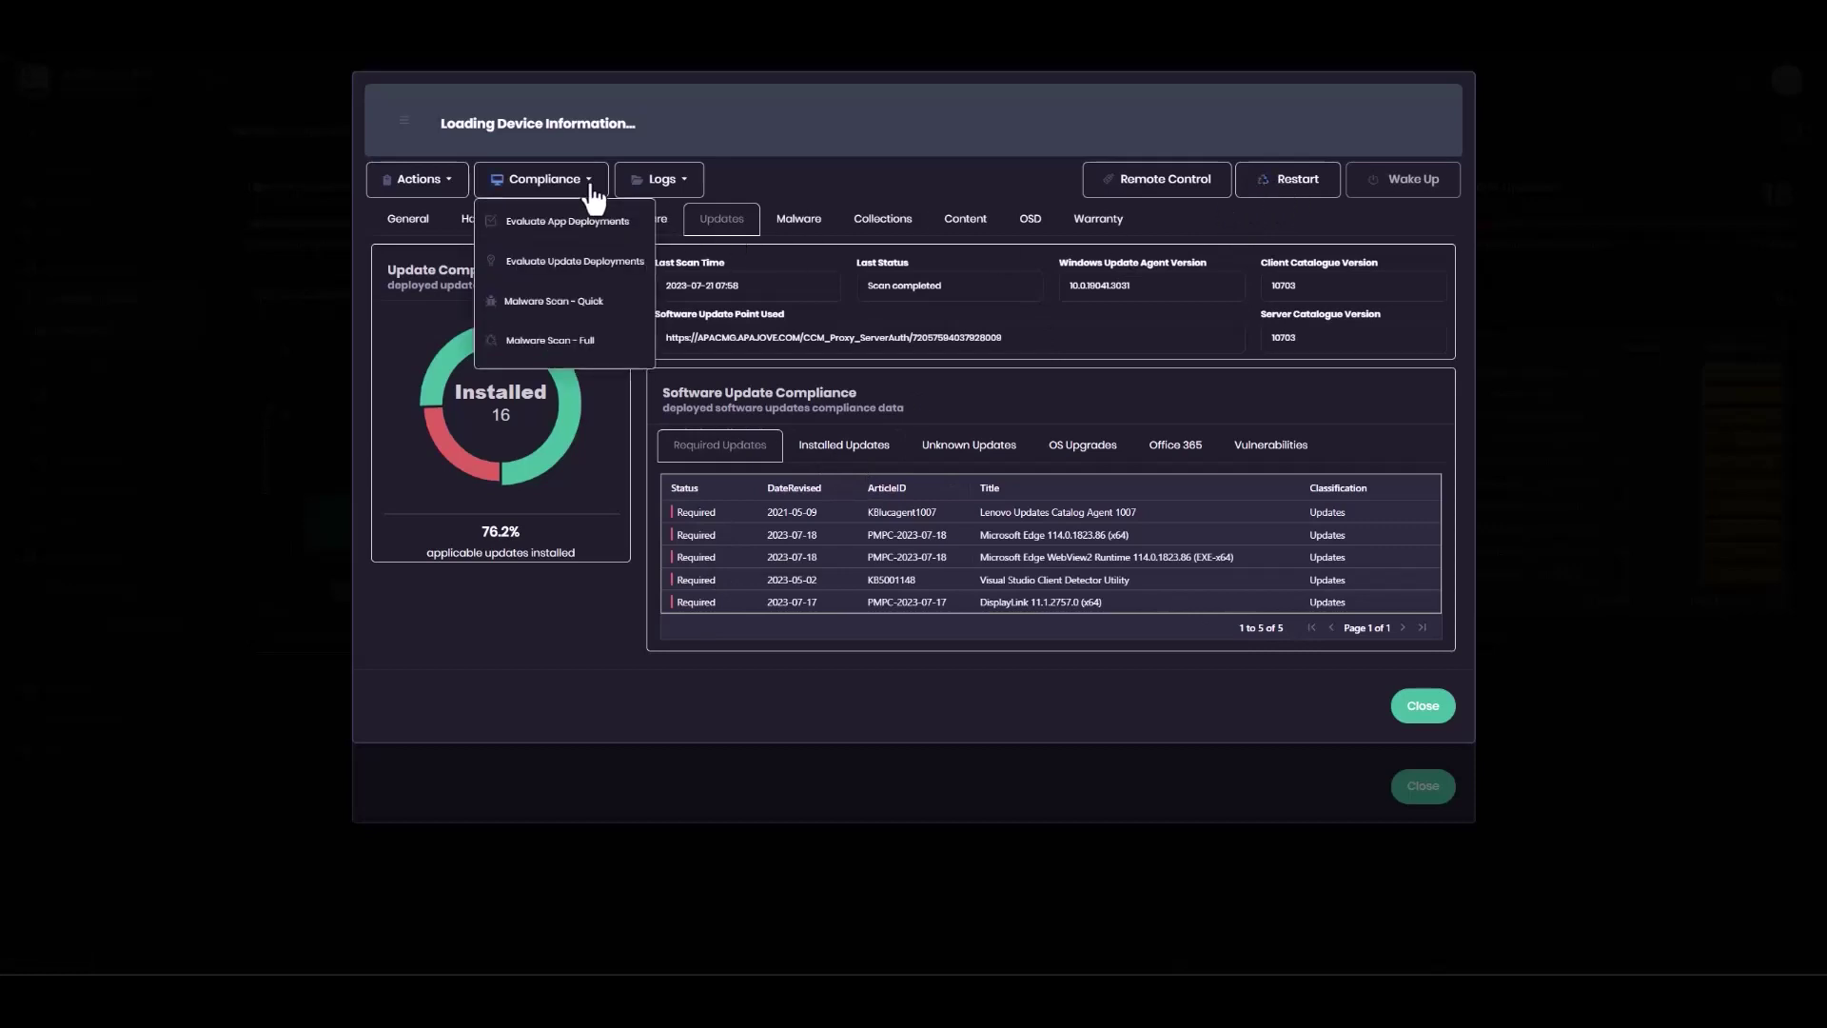
pyautogui.click(582, 263)
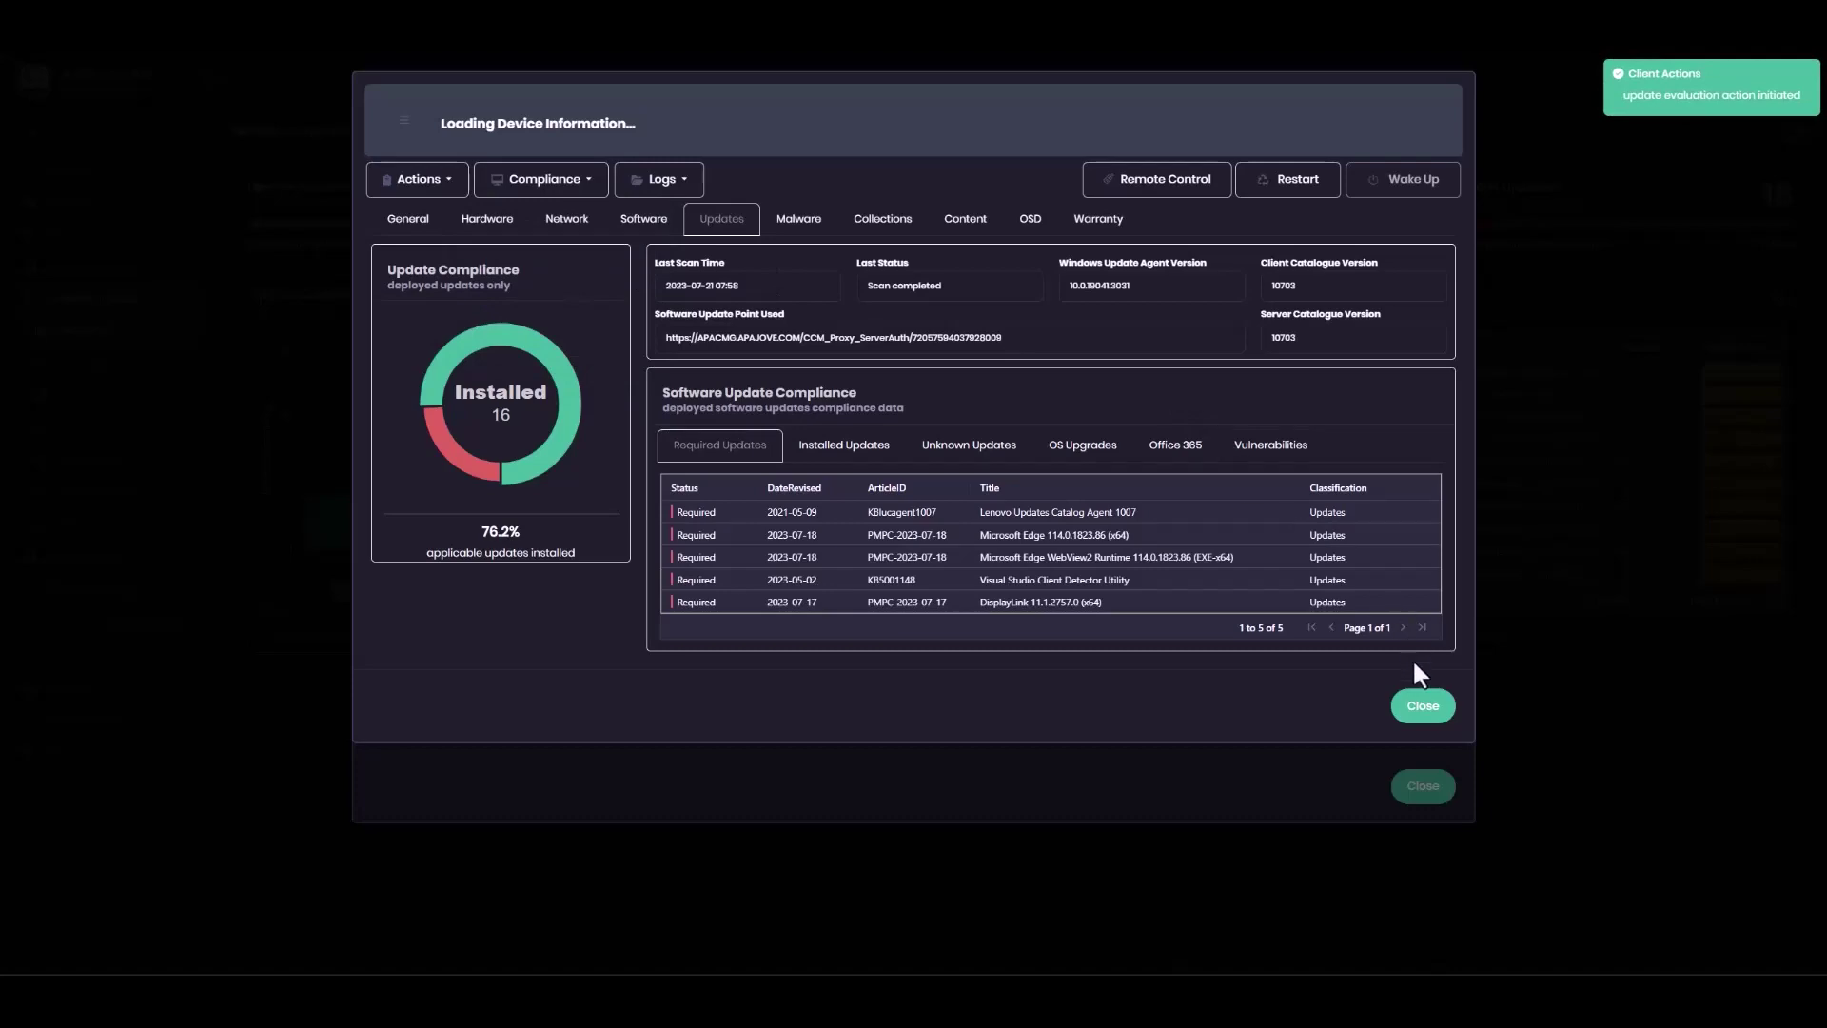
pyautogui.click(1425, 711)
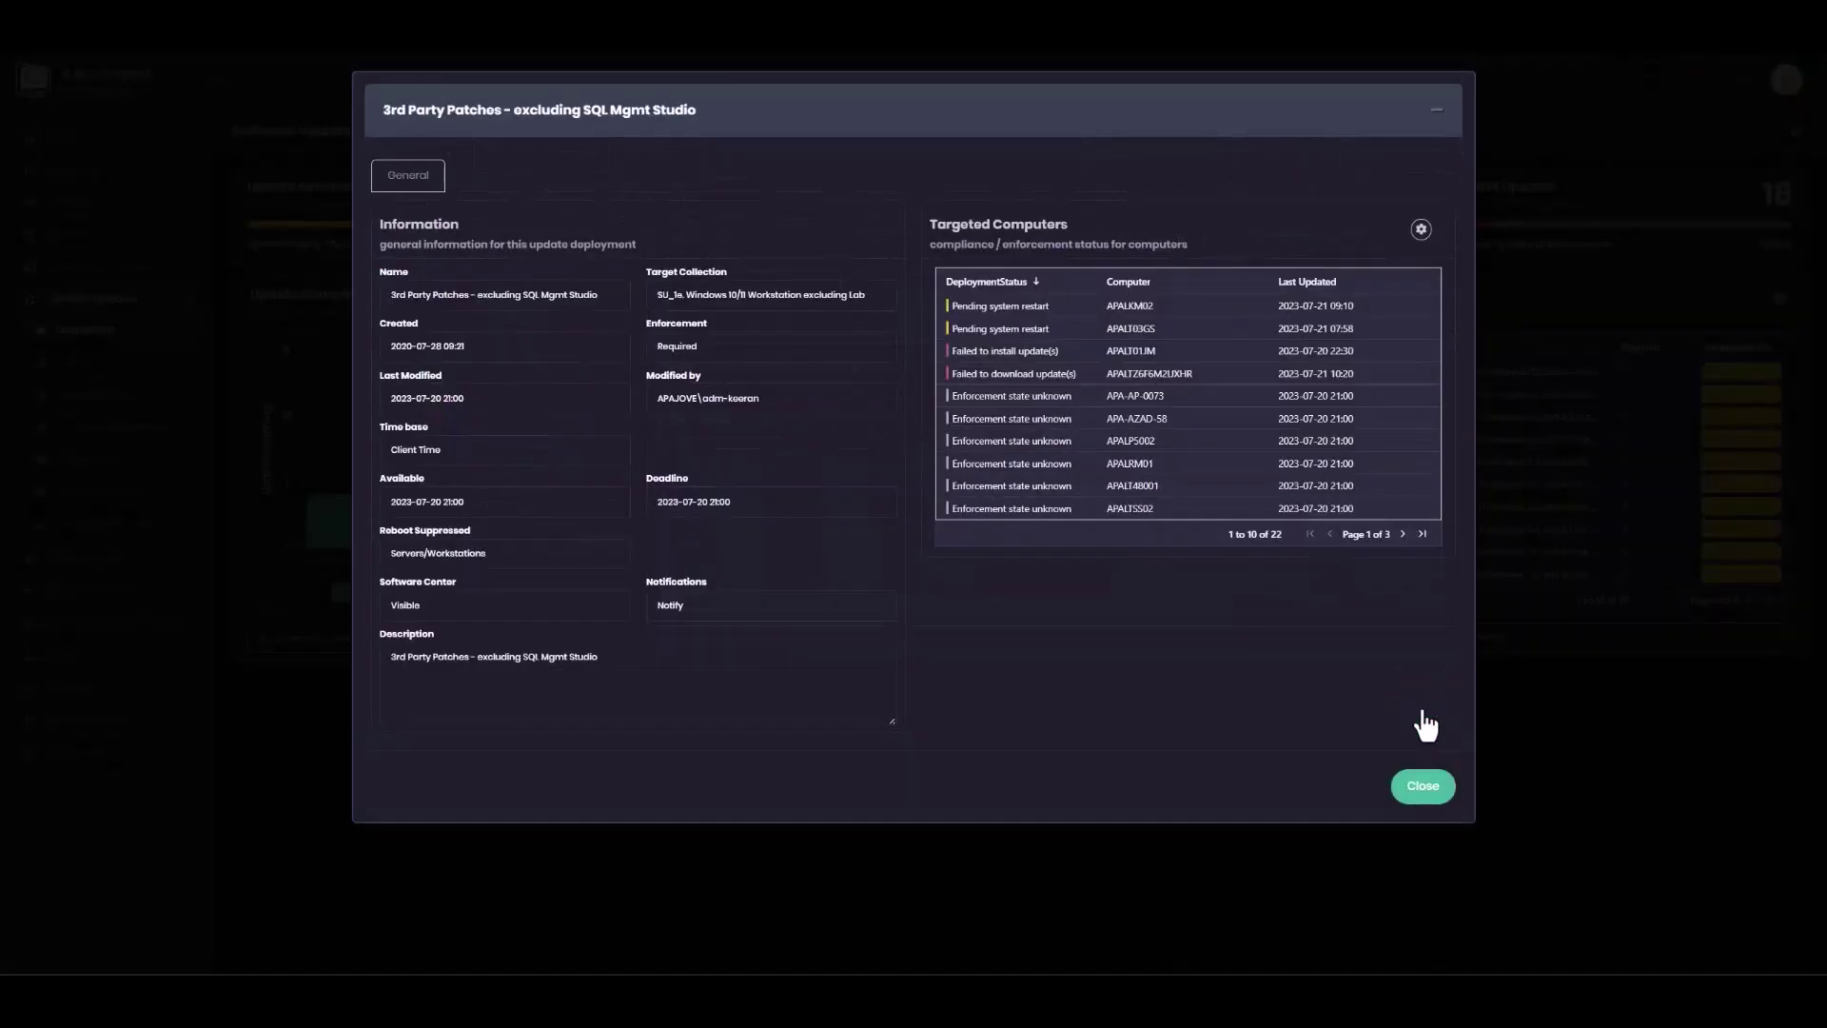
pyautogui.click(1429, 788)
# - Close the Chrome update and July 2023 Updates windows and check the 07-20 scanning bar
pyautogui.click(1422, 455)
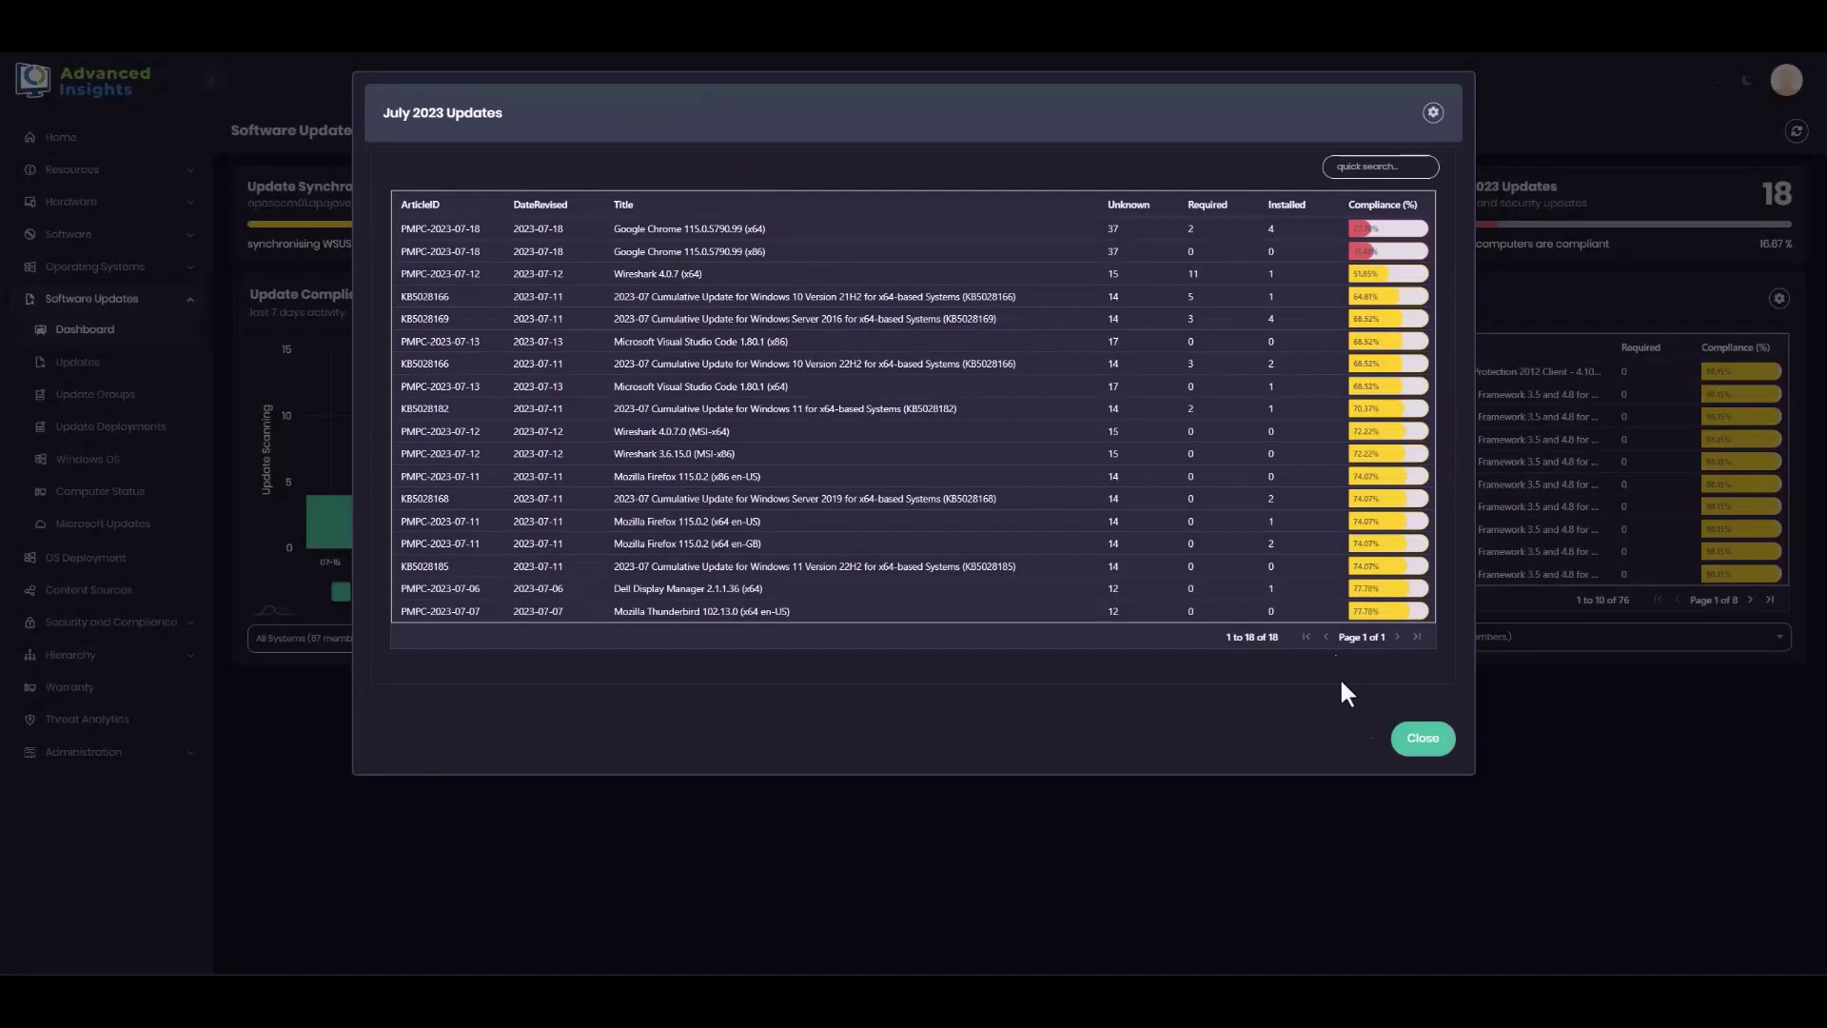
pyautogui.click(1424, 741)
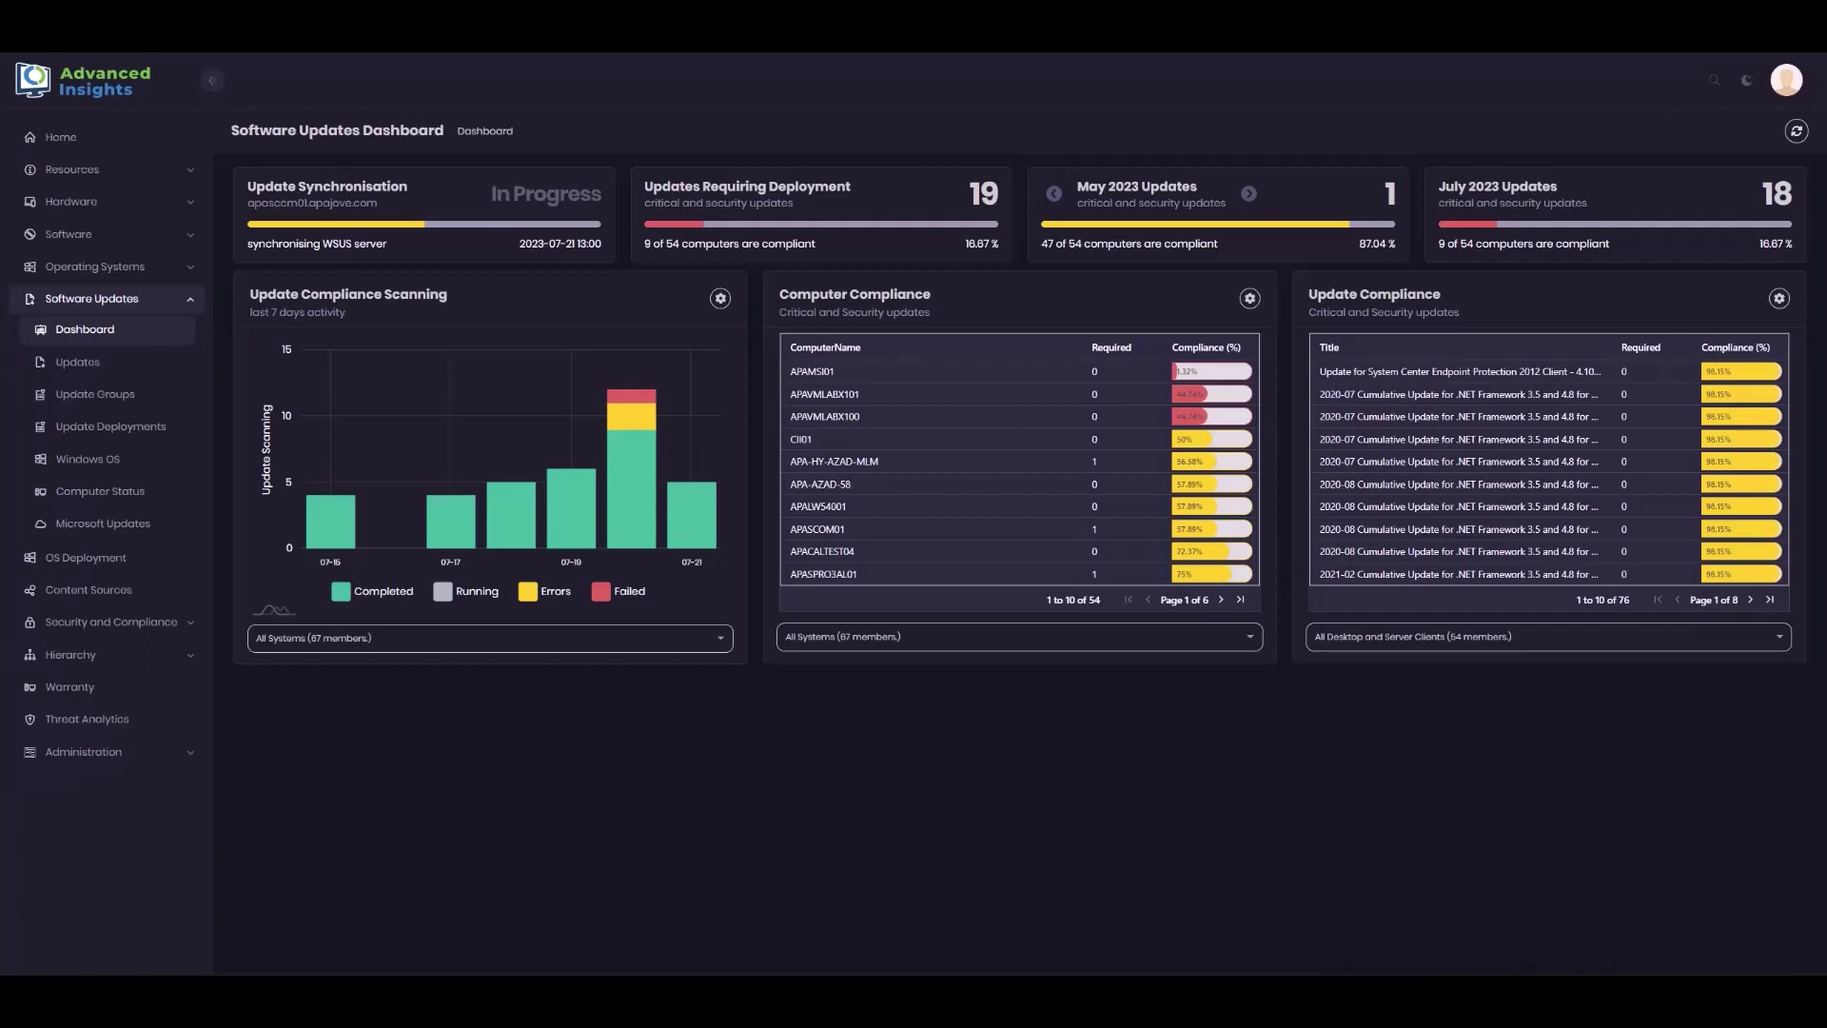
pyautogui.moveTo(659, 493)
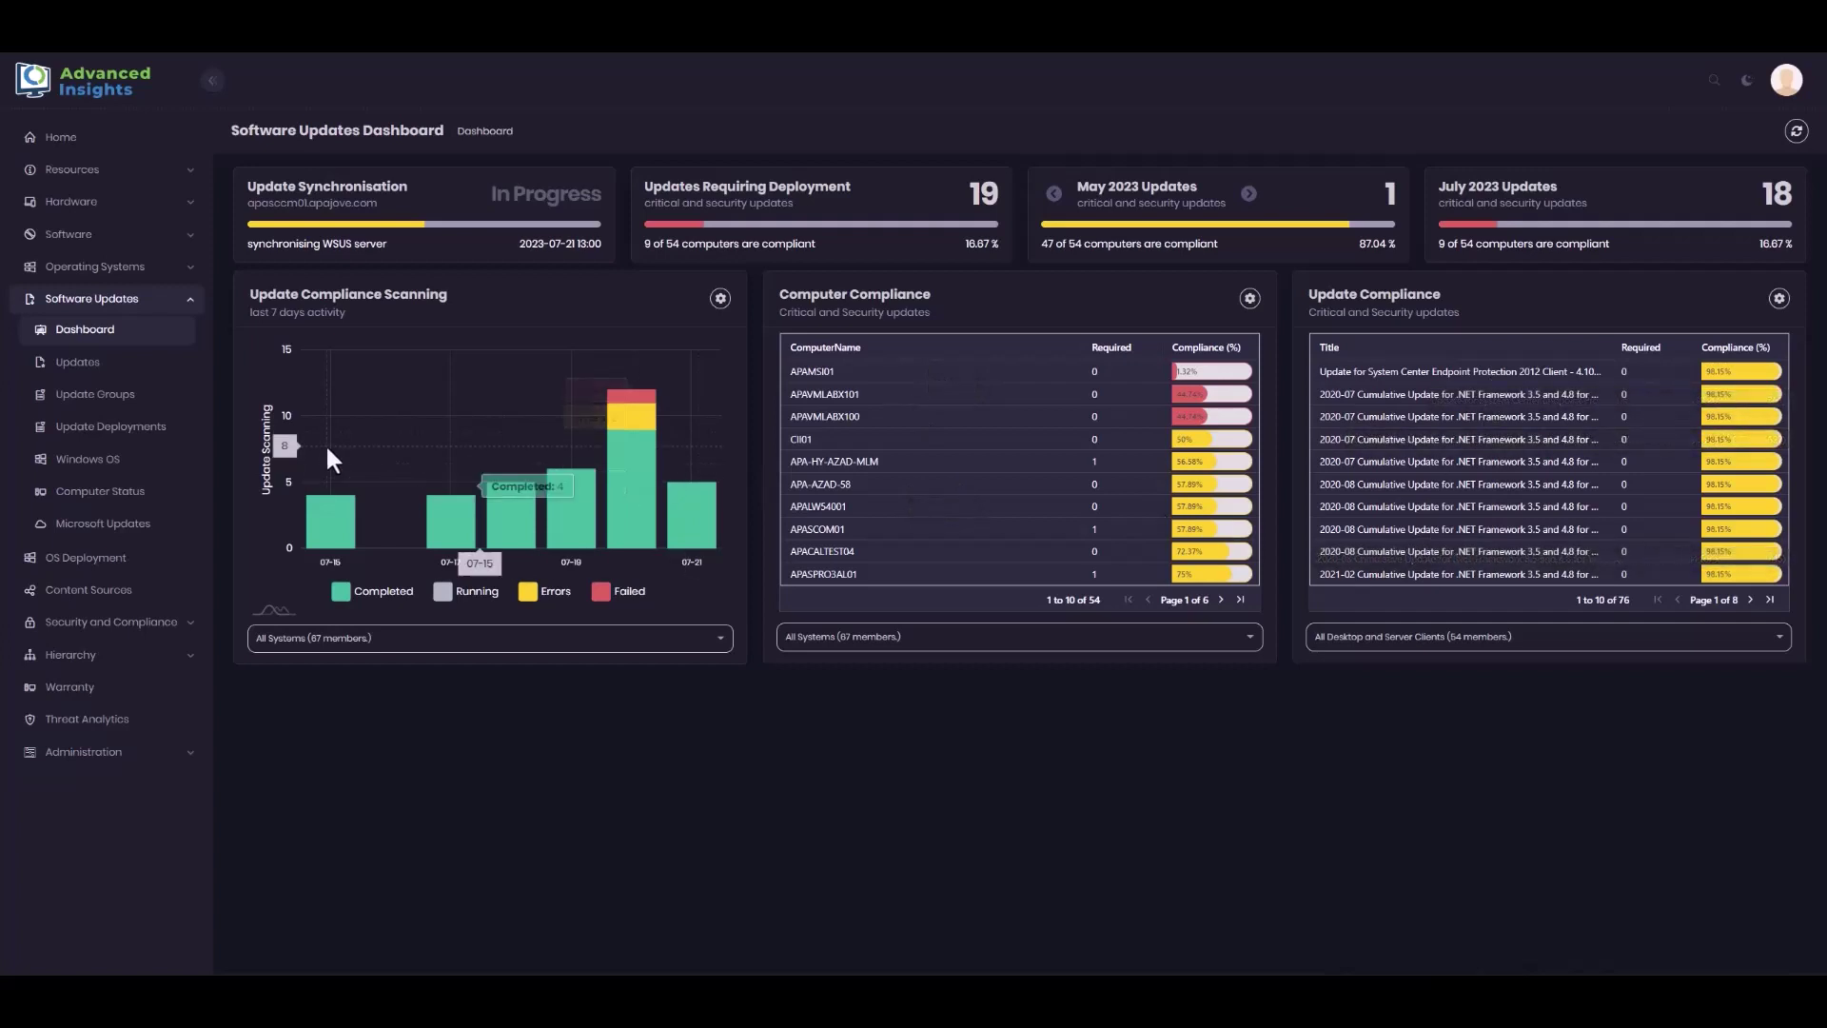
# - Open All Software Updates and filter IsDeployed by 'ye' and another column by 'patch'
pyautogui.click(103, 367)
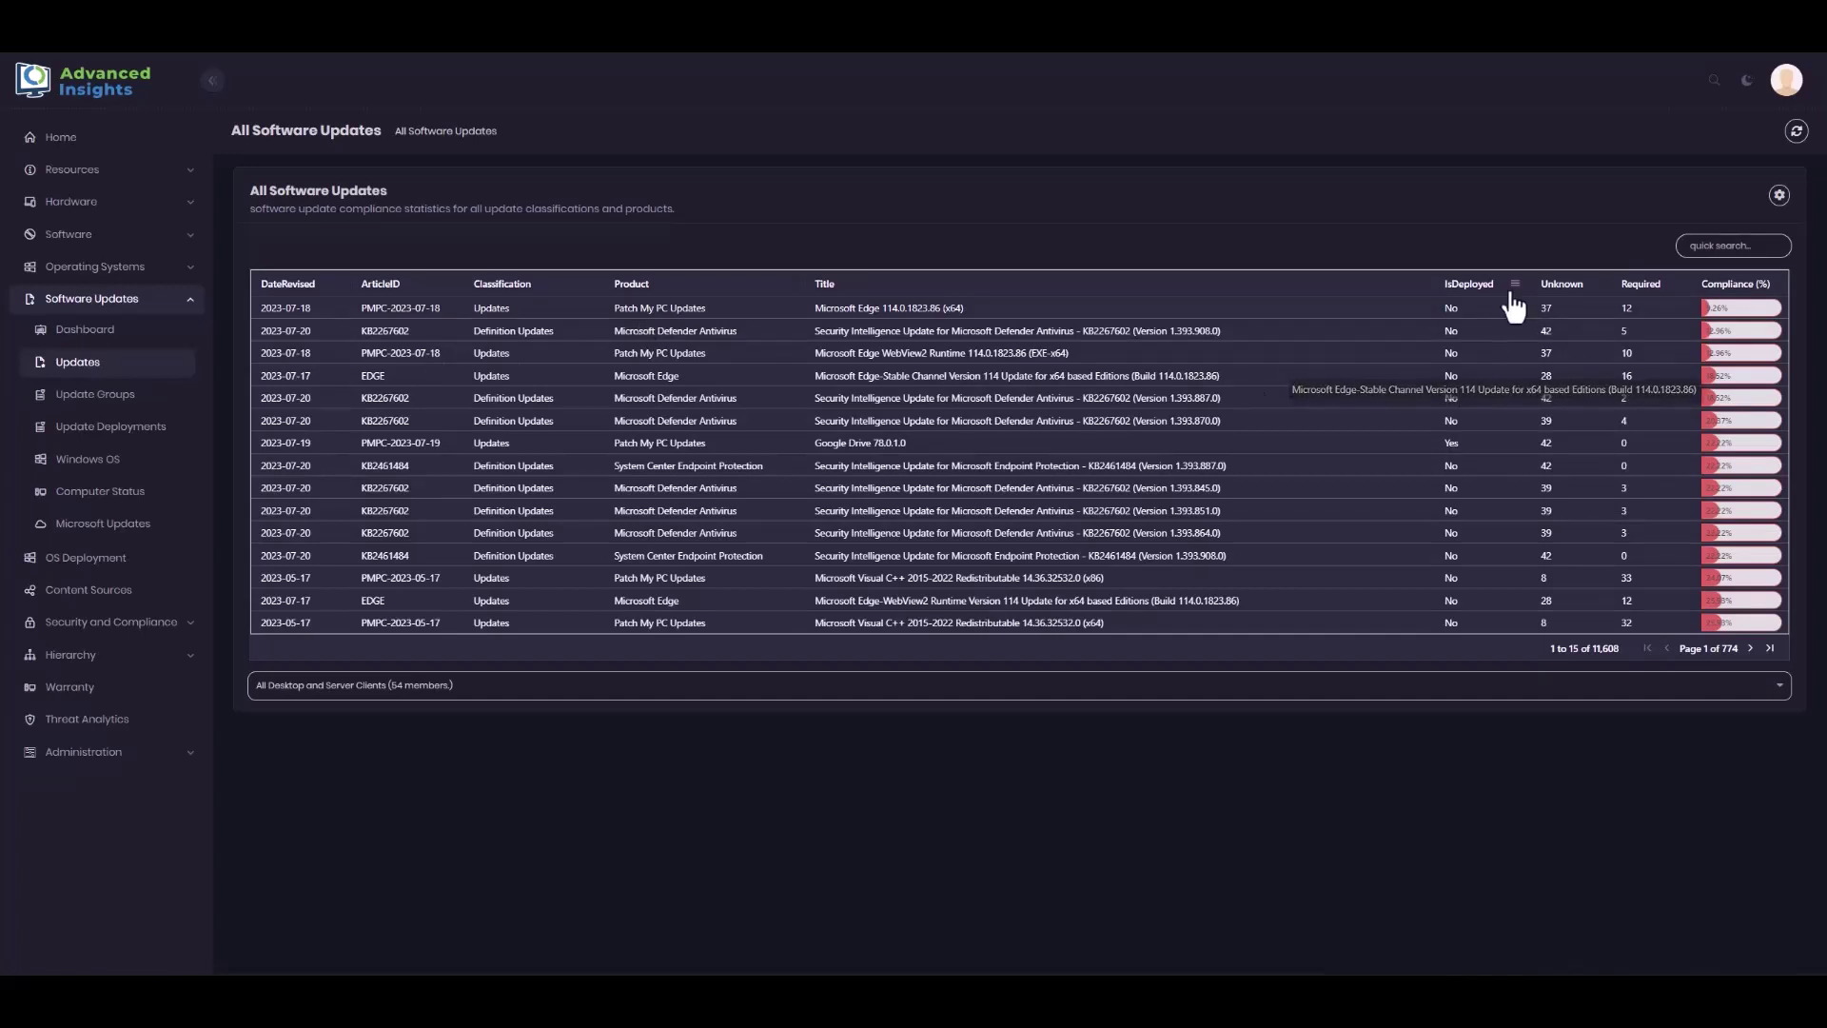
pyautogui.click(1514, 285)
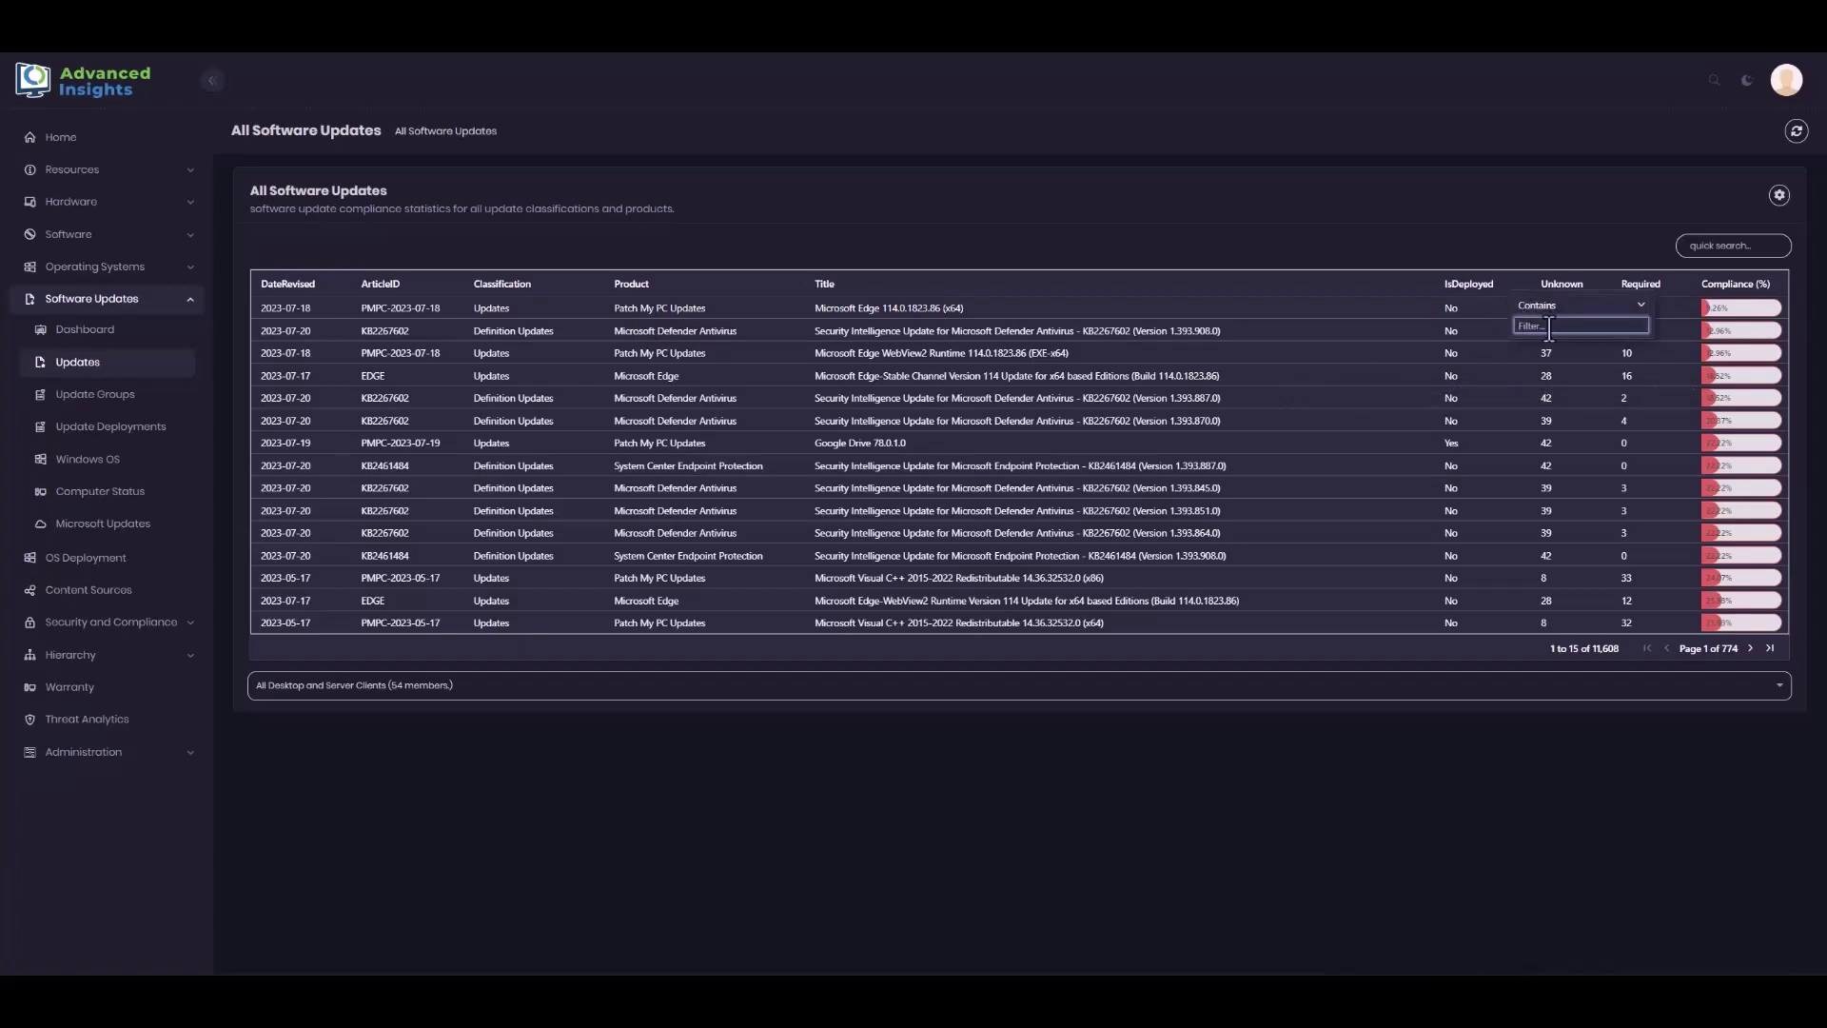
pyautogui.write('yes')
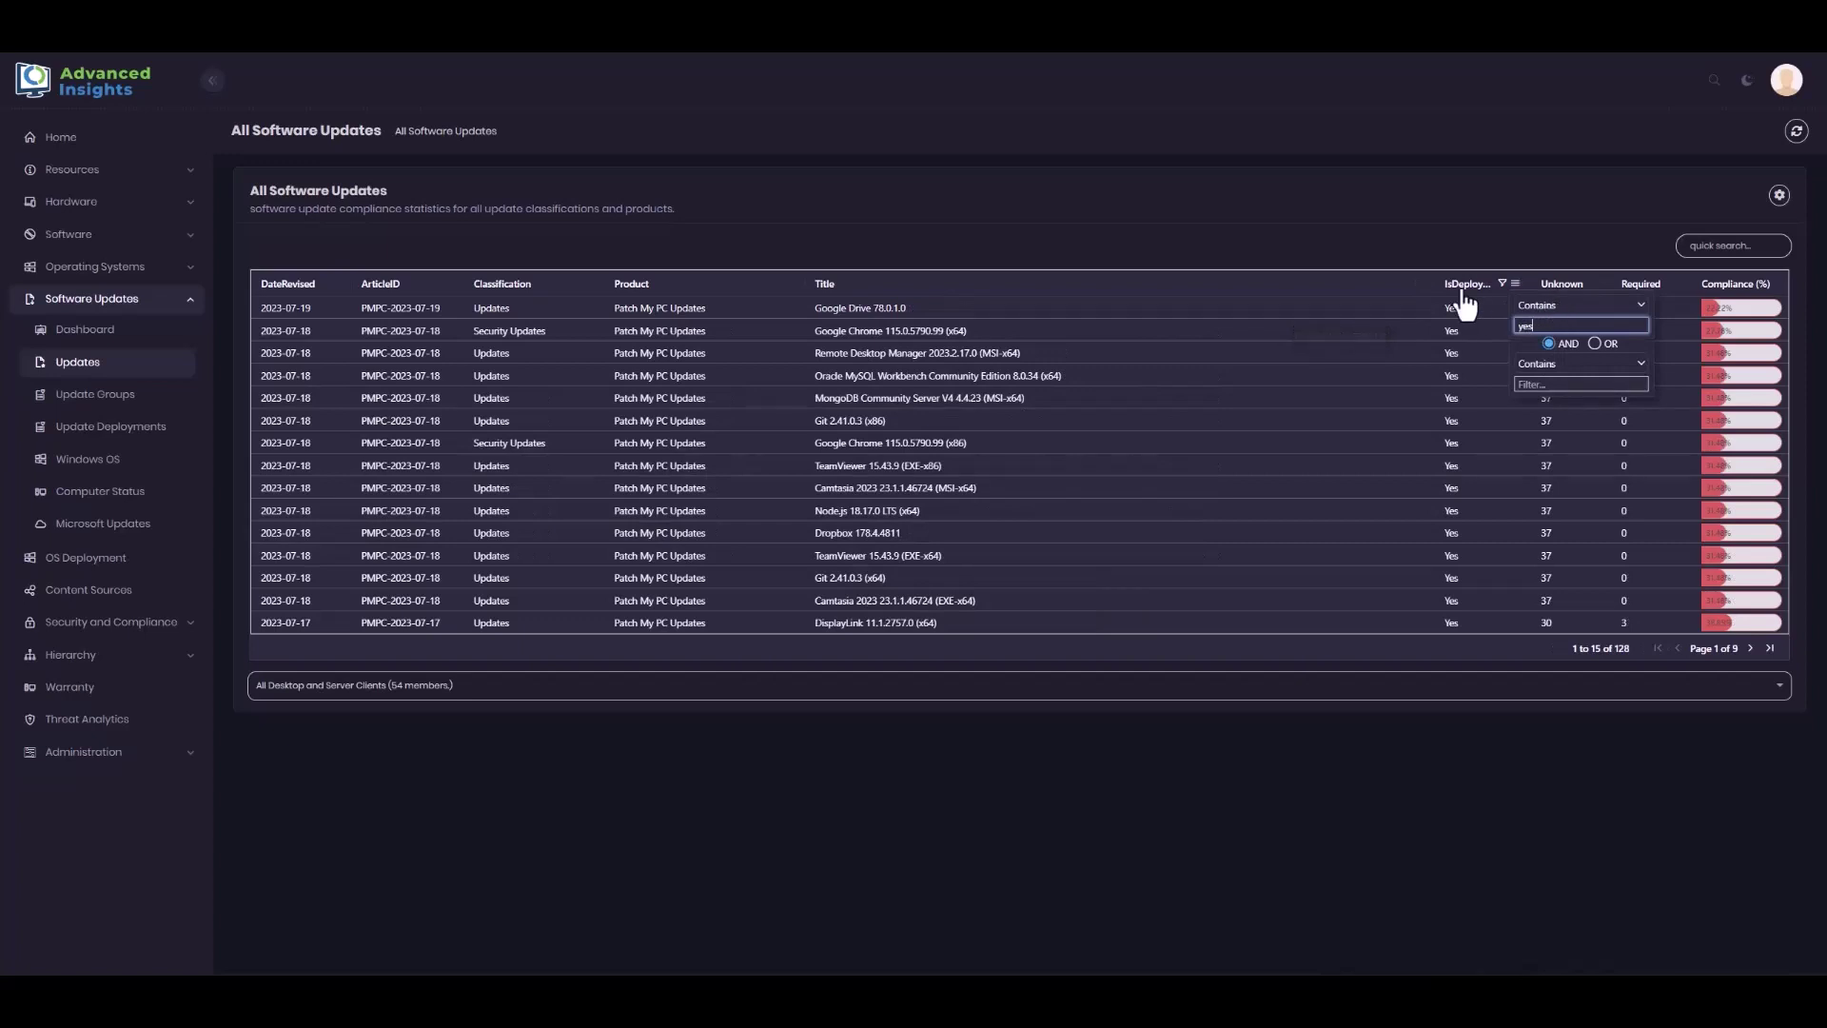
pyautogui.click(789, 283)
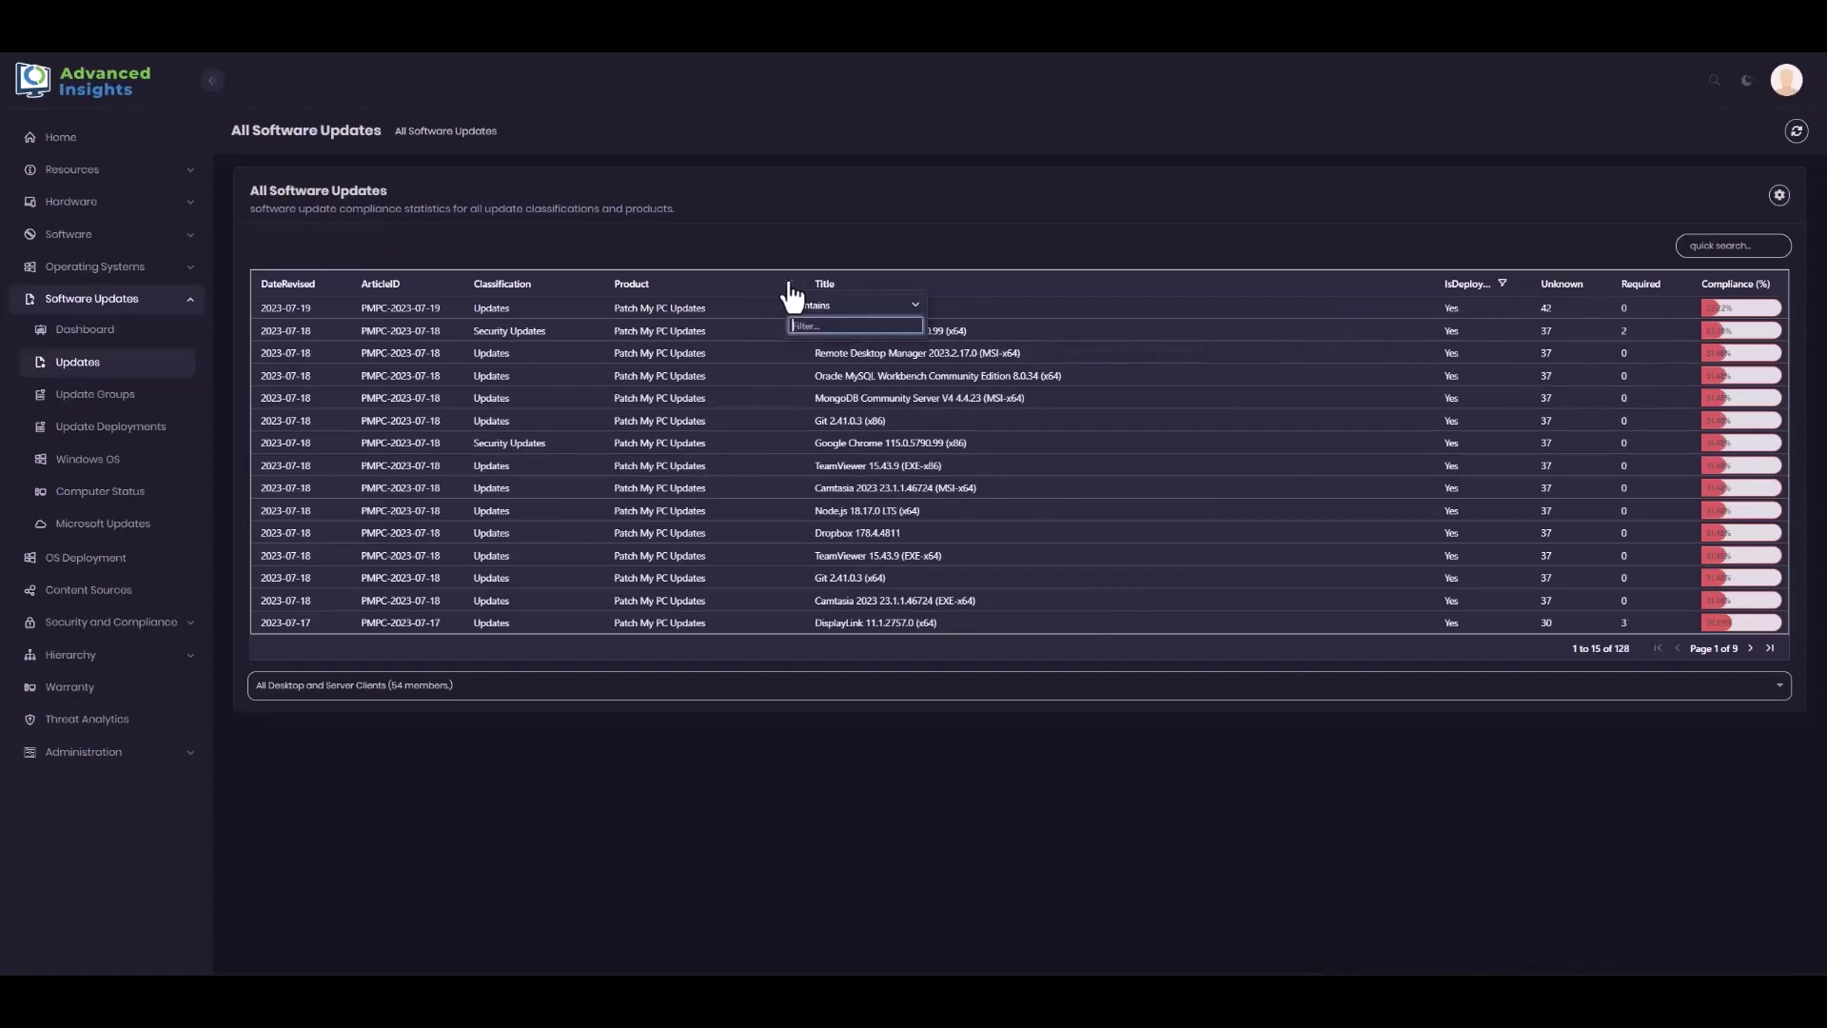
pyautogui.write('patch')
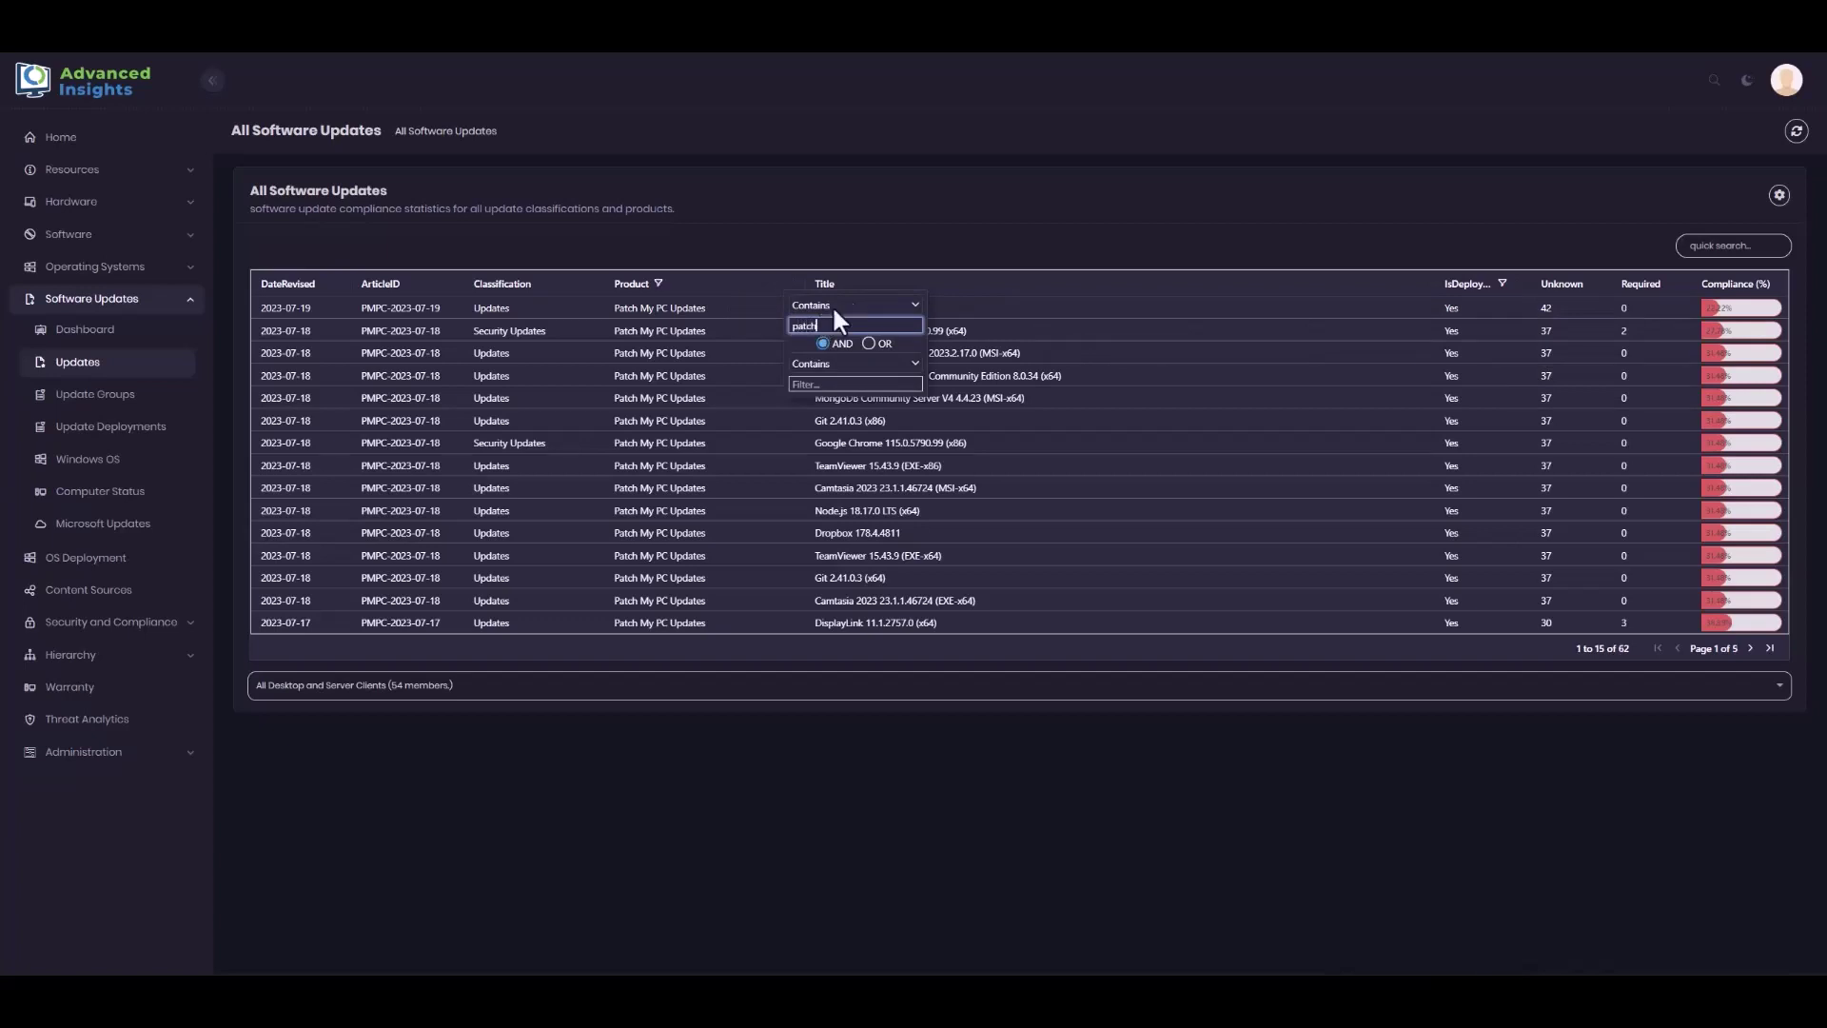
pyautogui.click(864, 229)
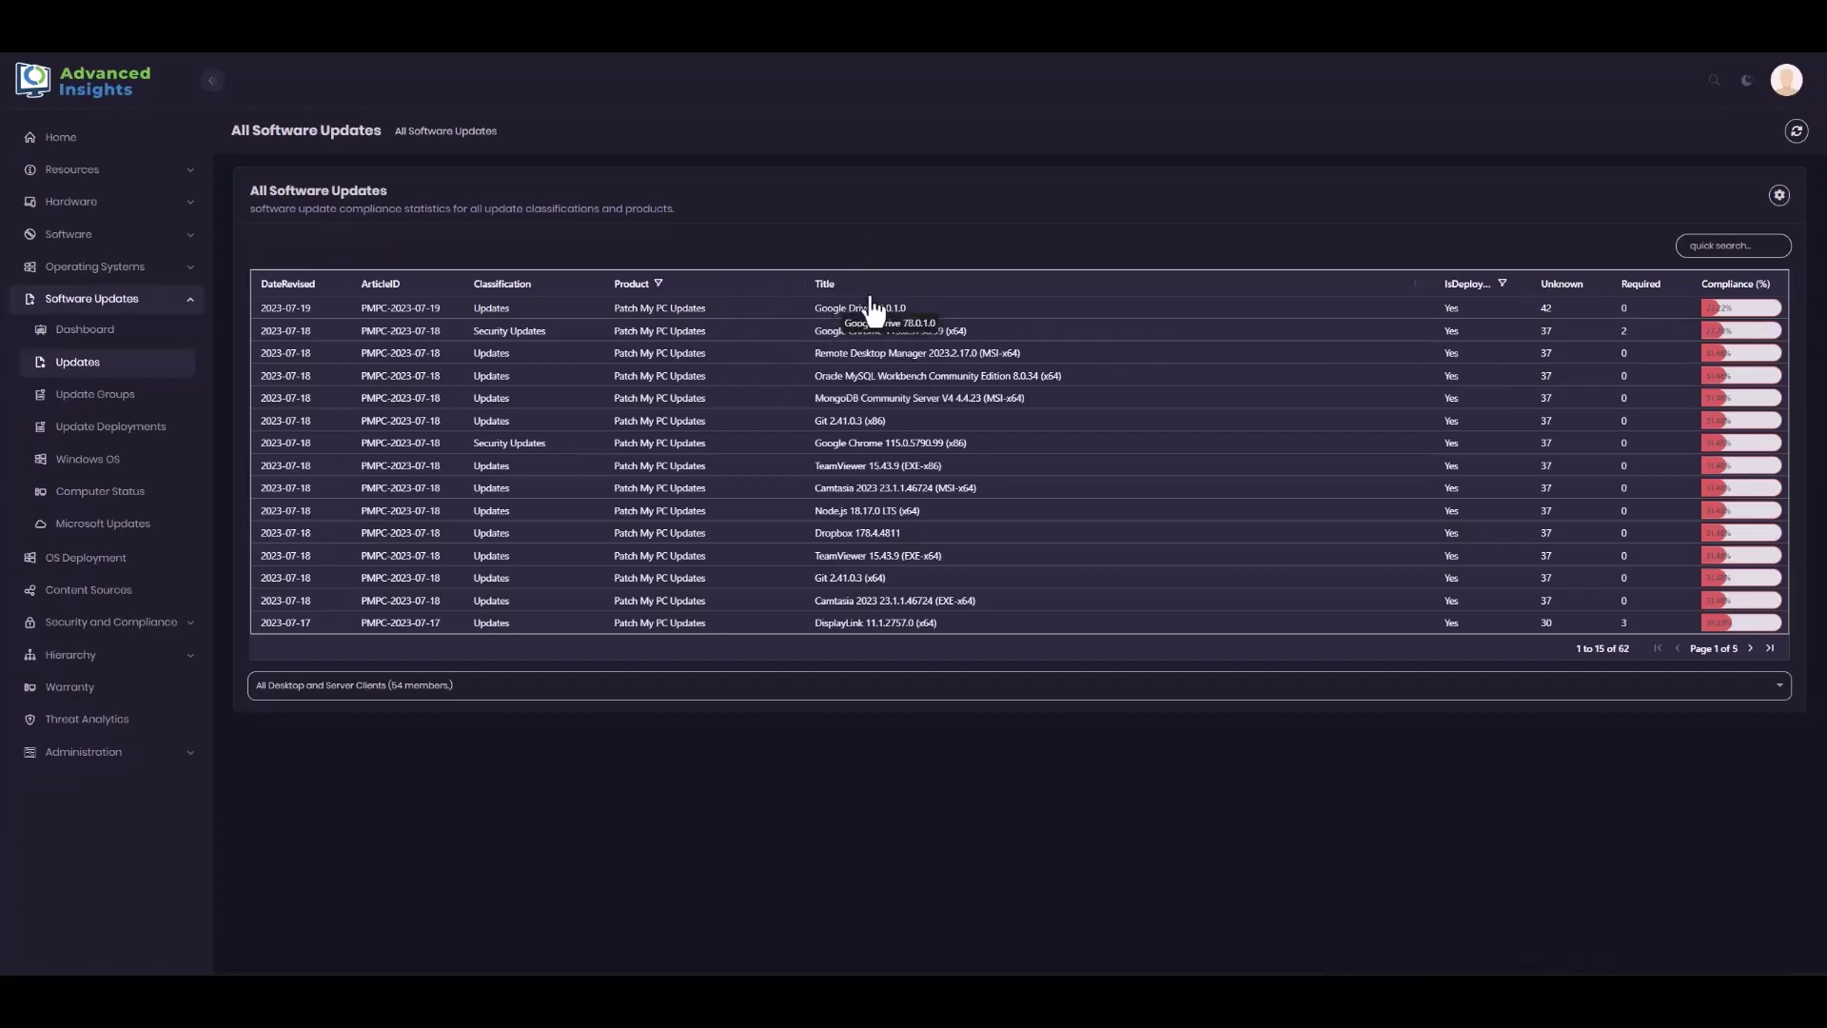
# - Filter titles by 'google' to narrow the list to 3 updates, leaving the collection unchanged
pyautogui.click(1419, 291)
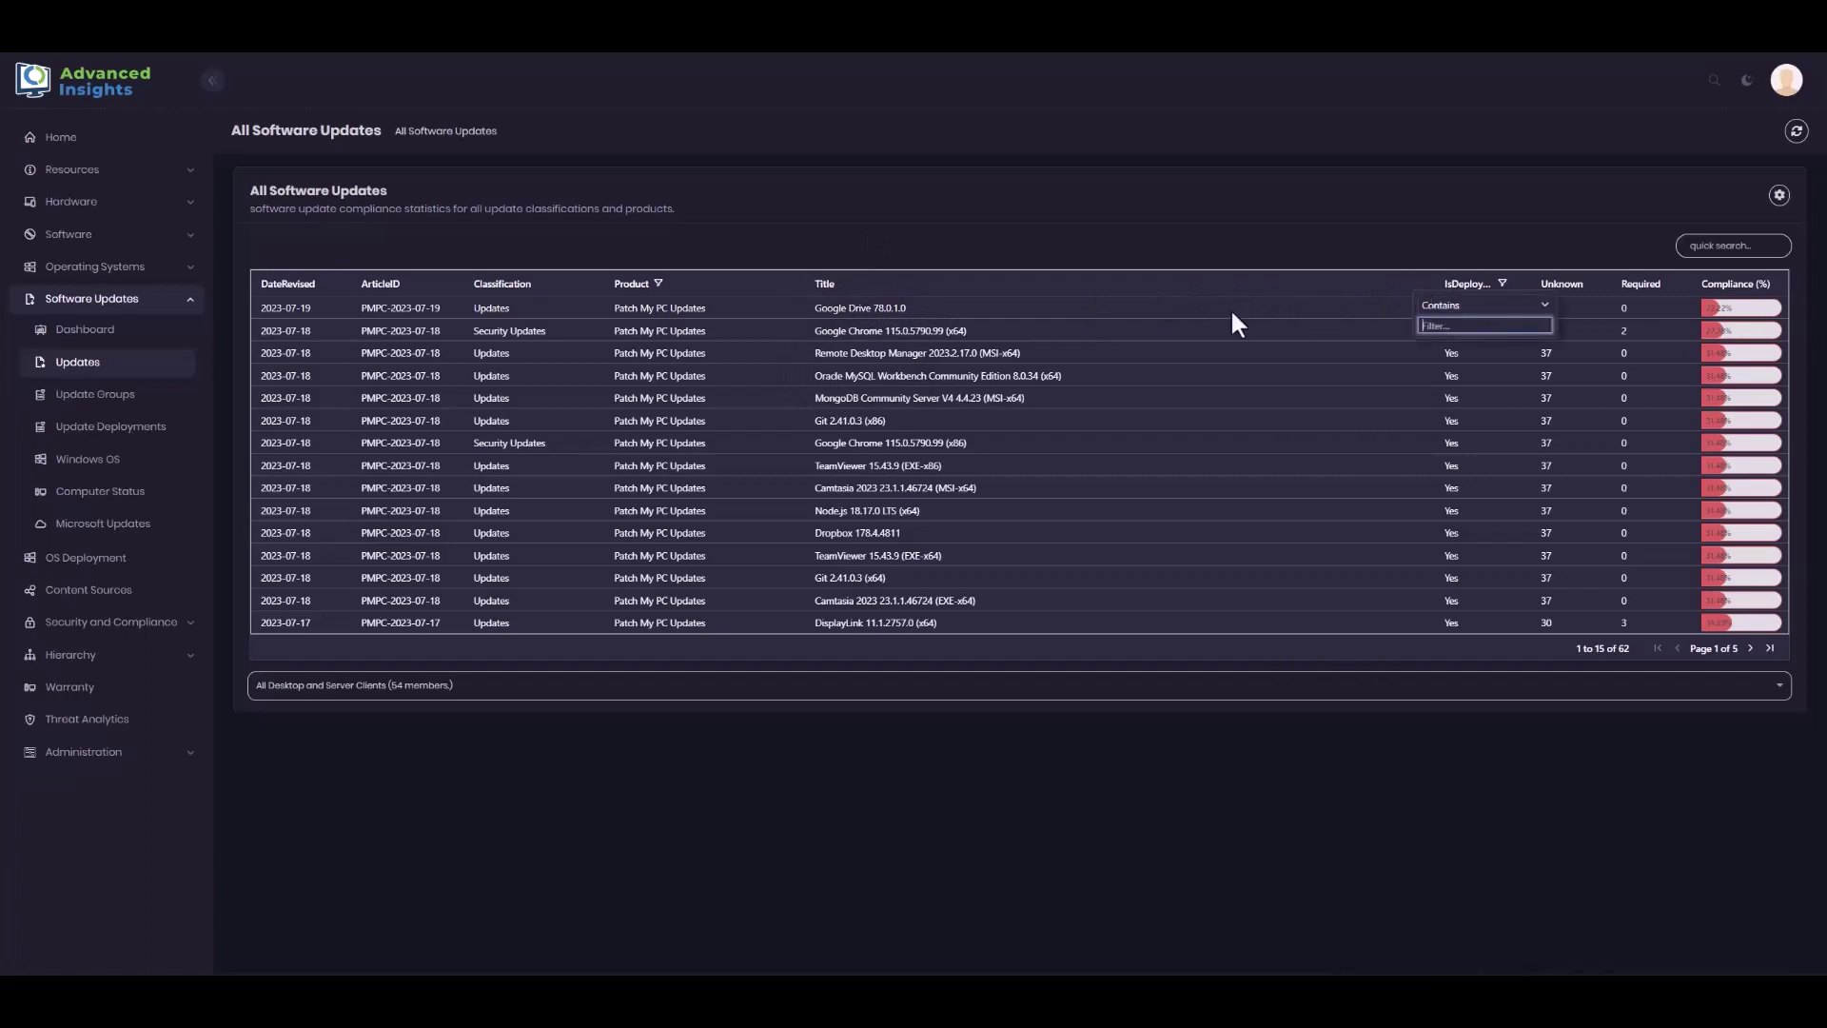
pyautogui.write('google')
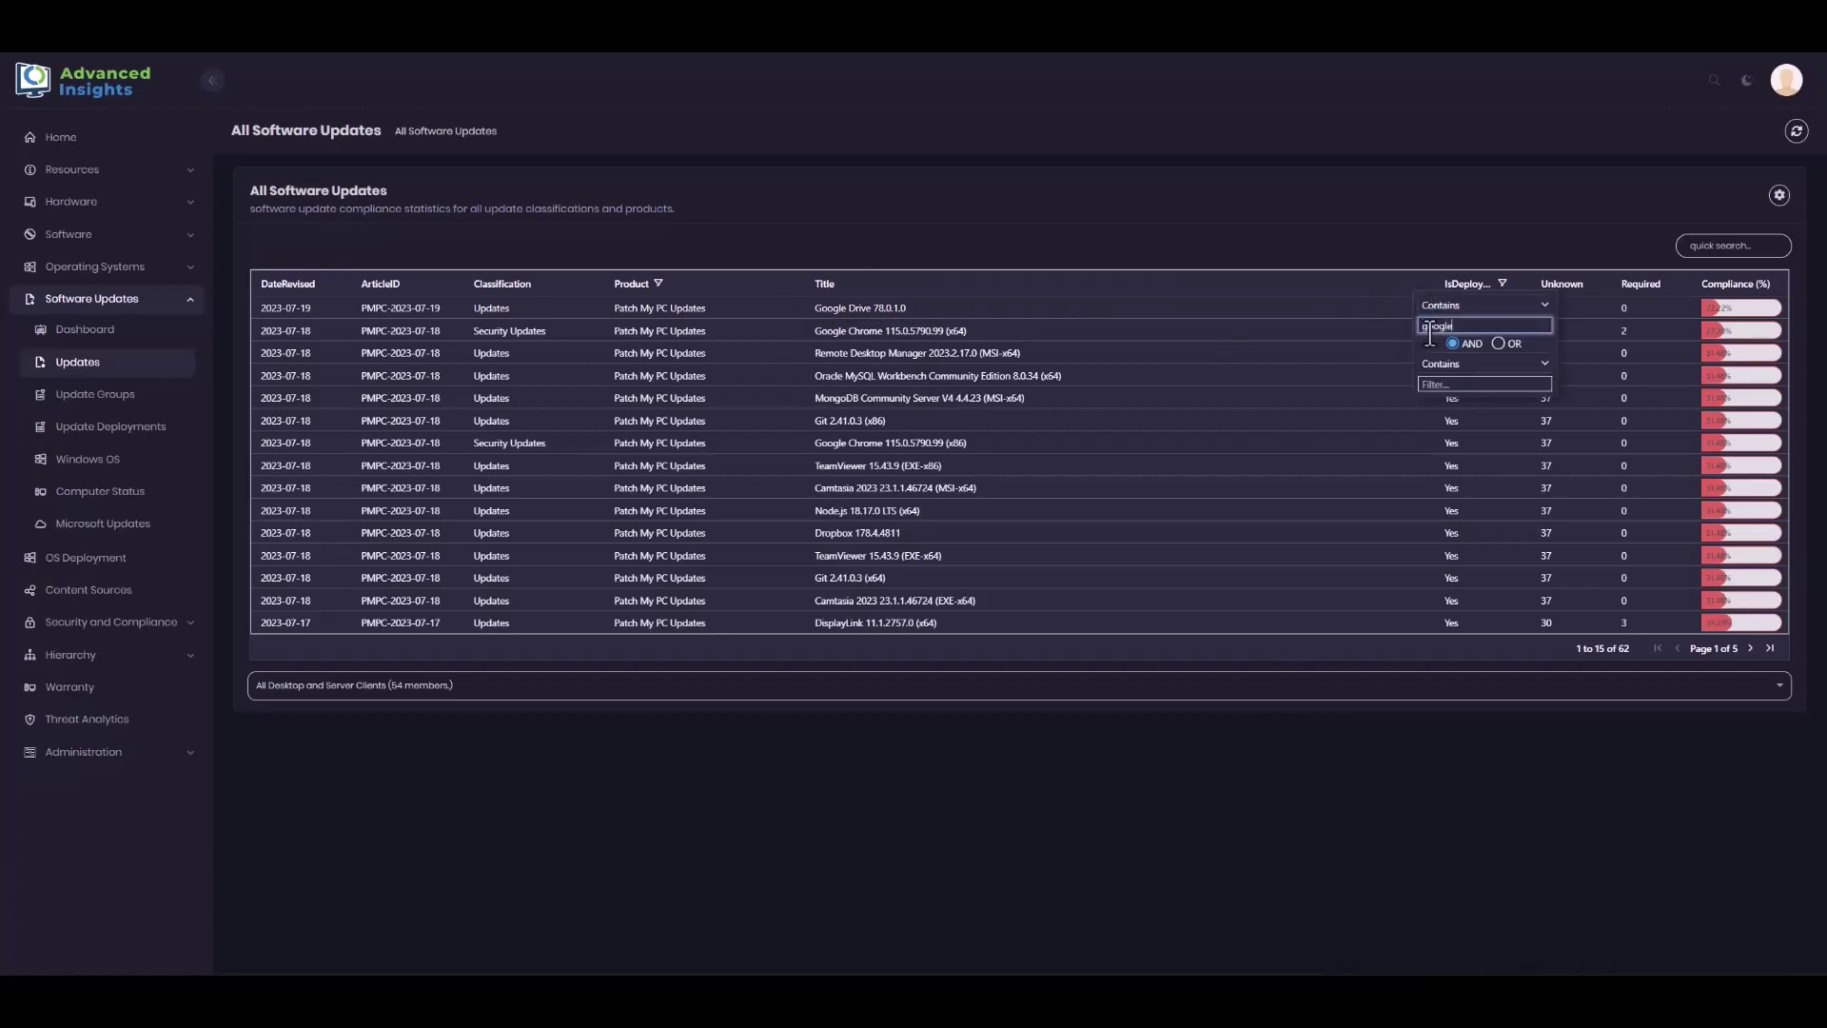
pyautogui.click(948, 250)
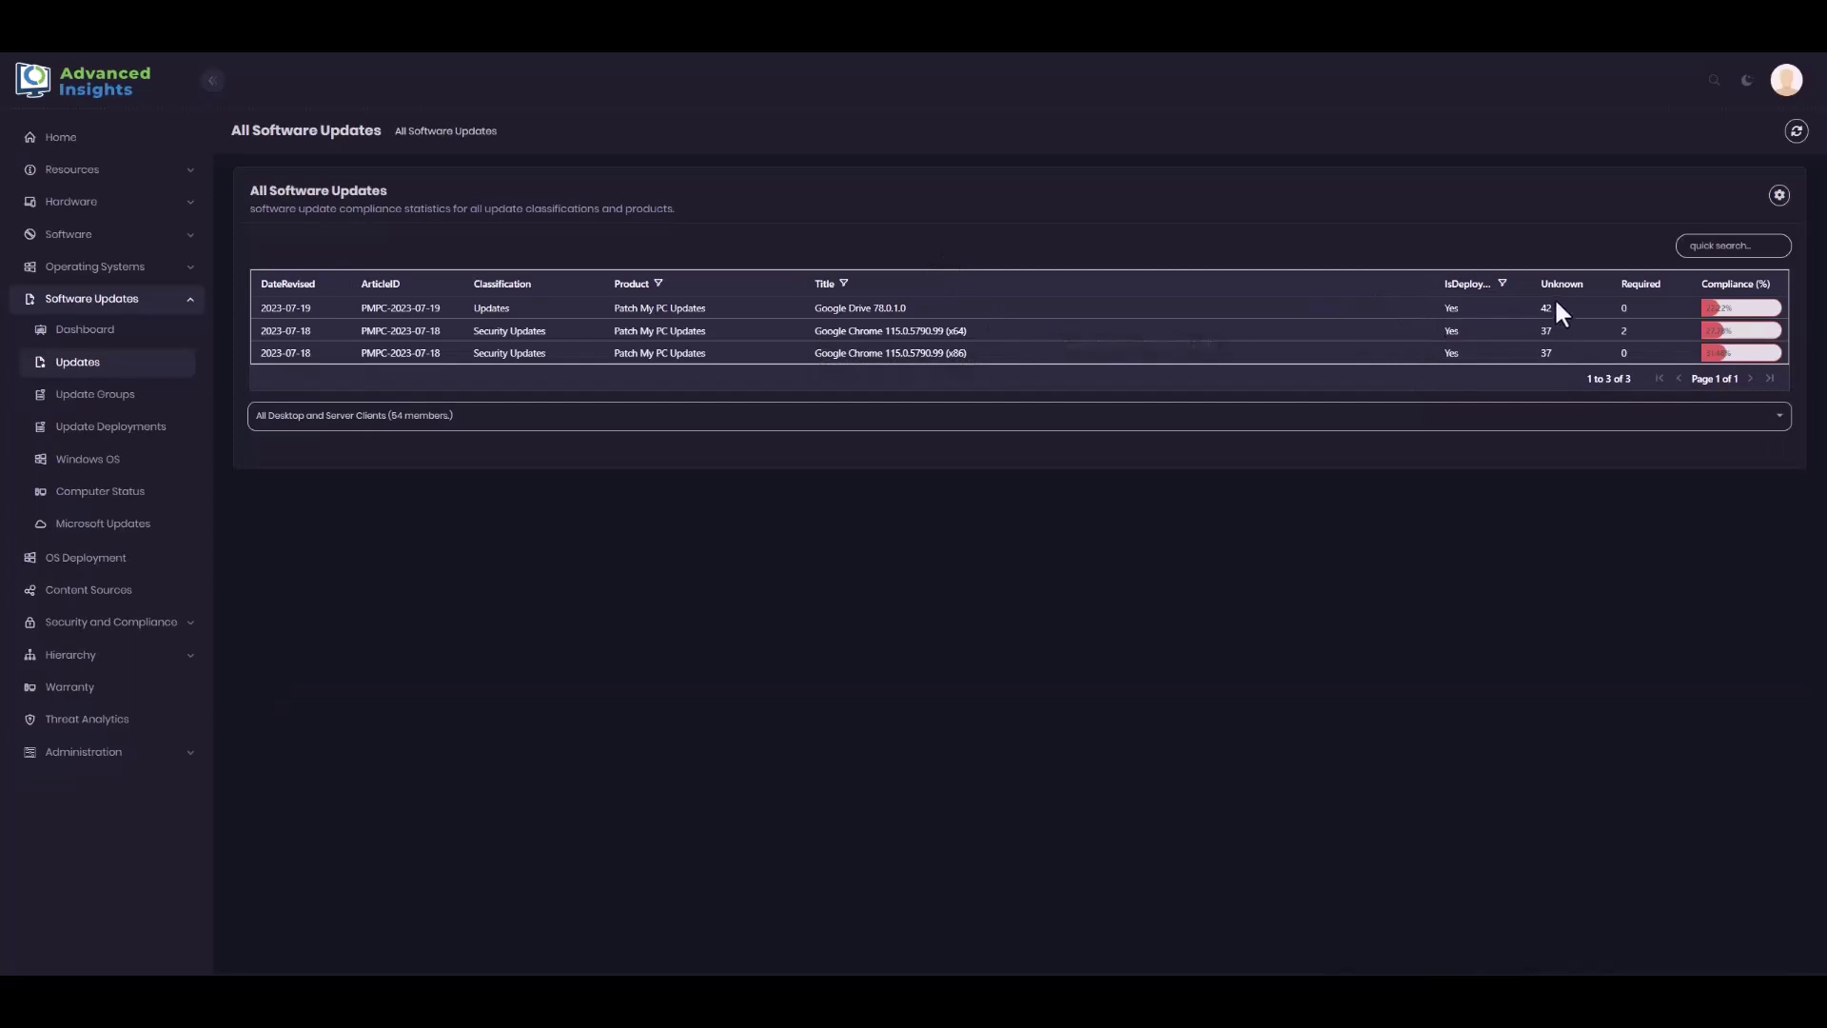
pyautogui.click(485, 431)
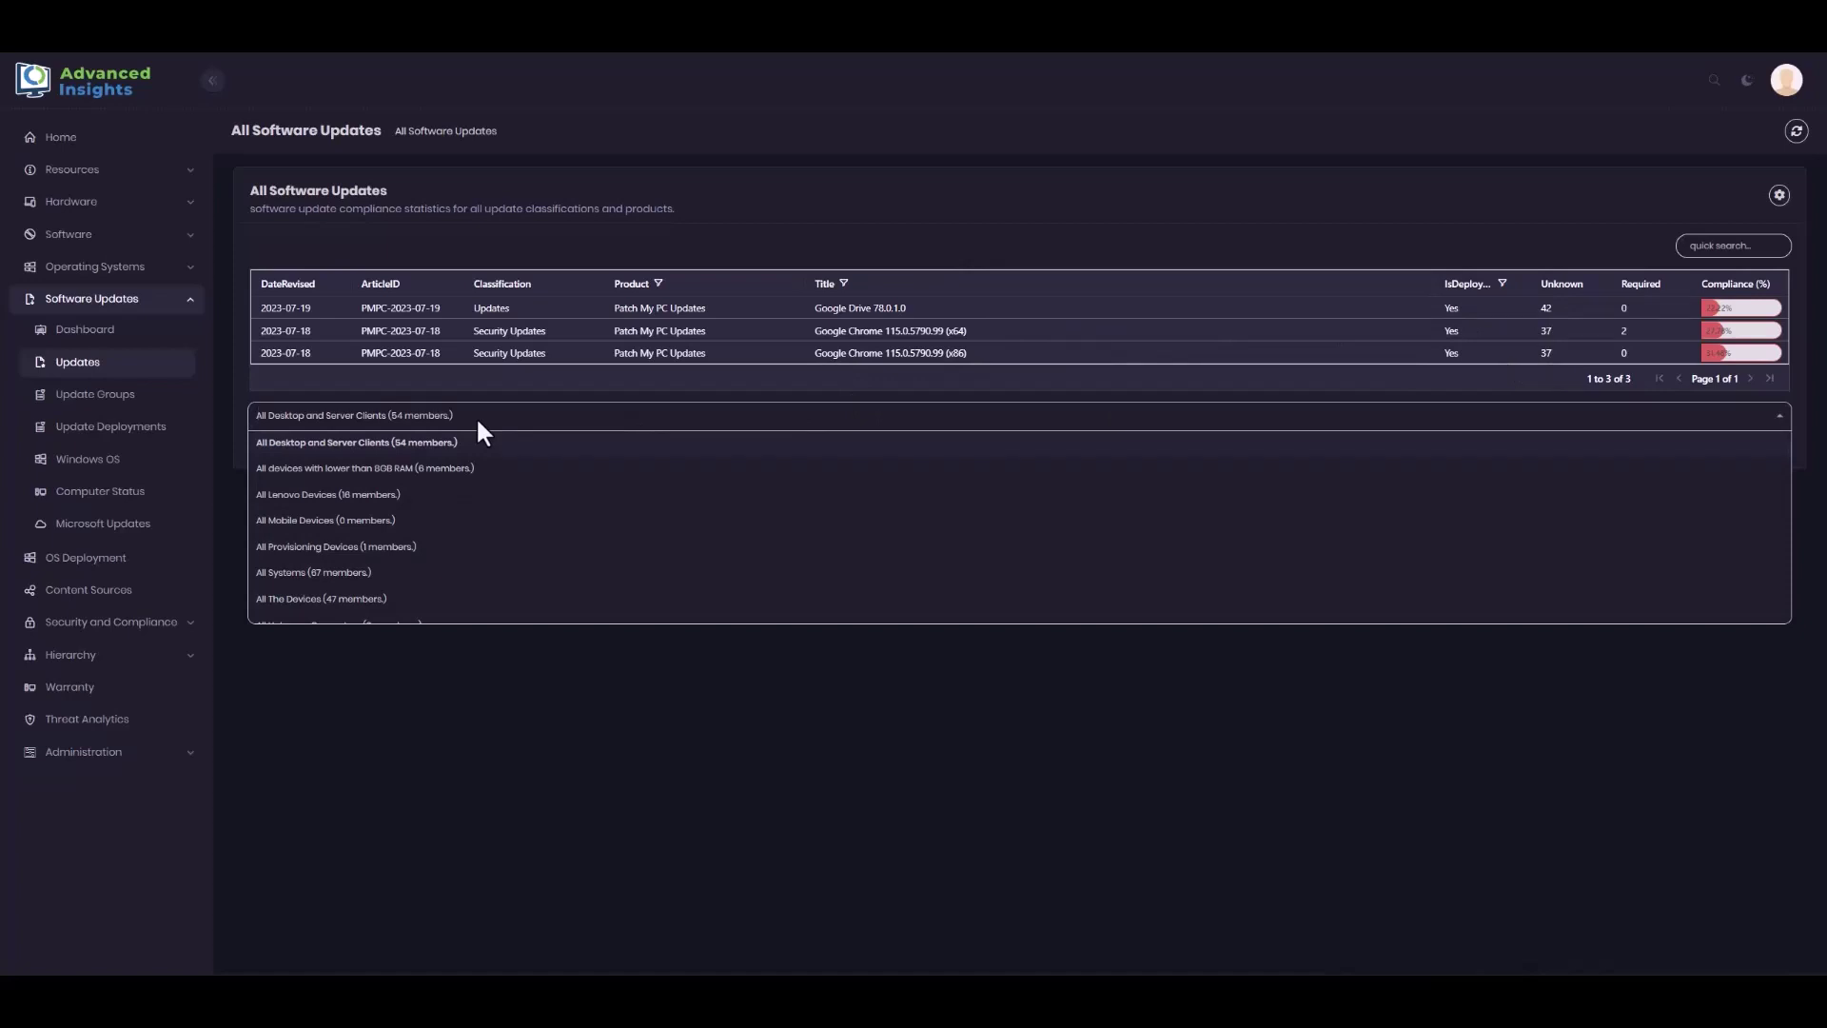
pyautogui.click(664, 753)
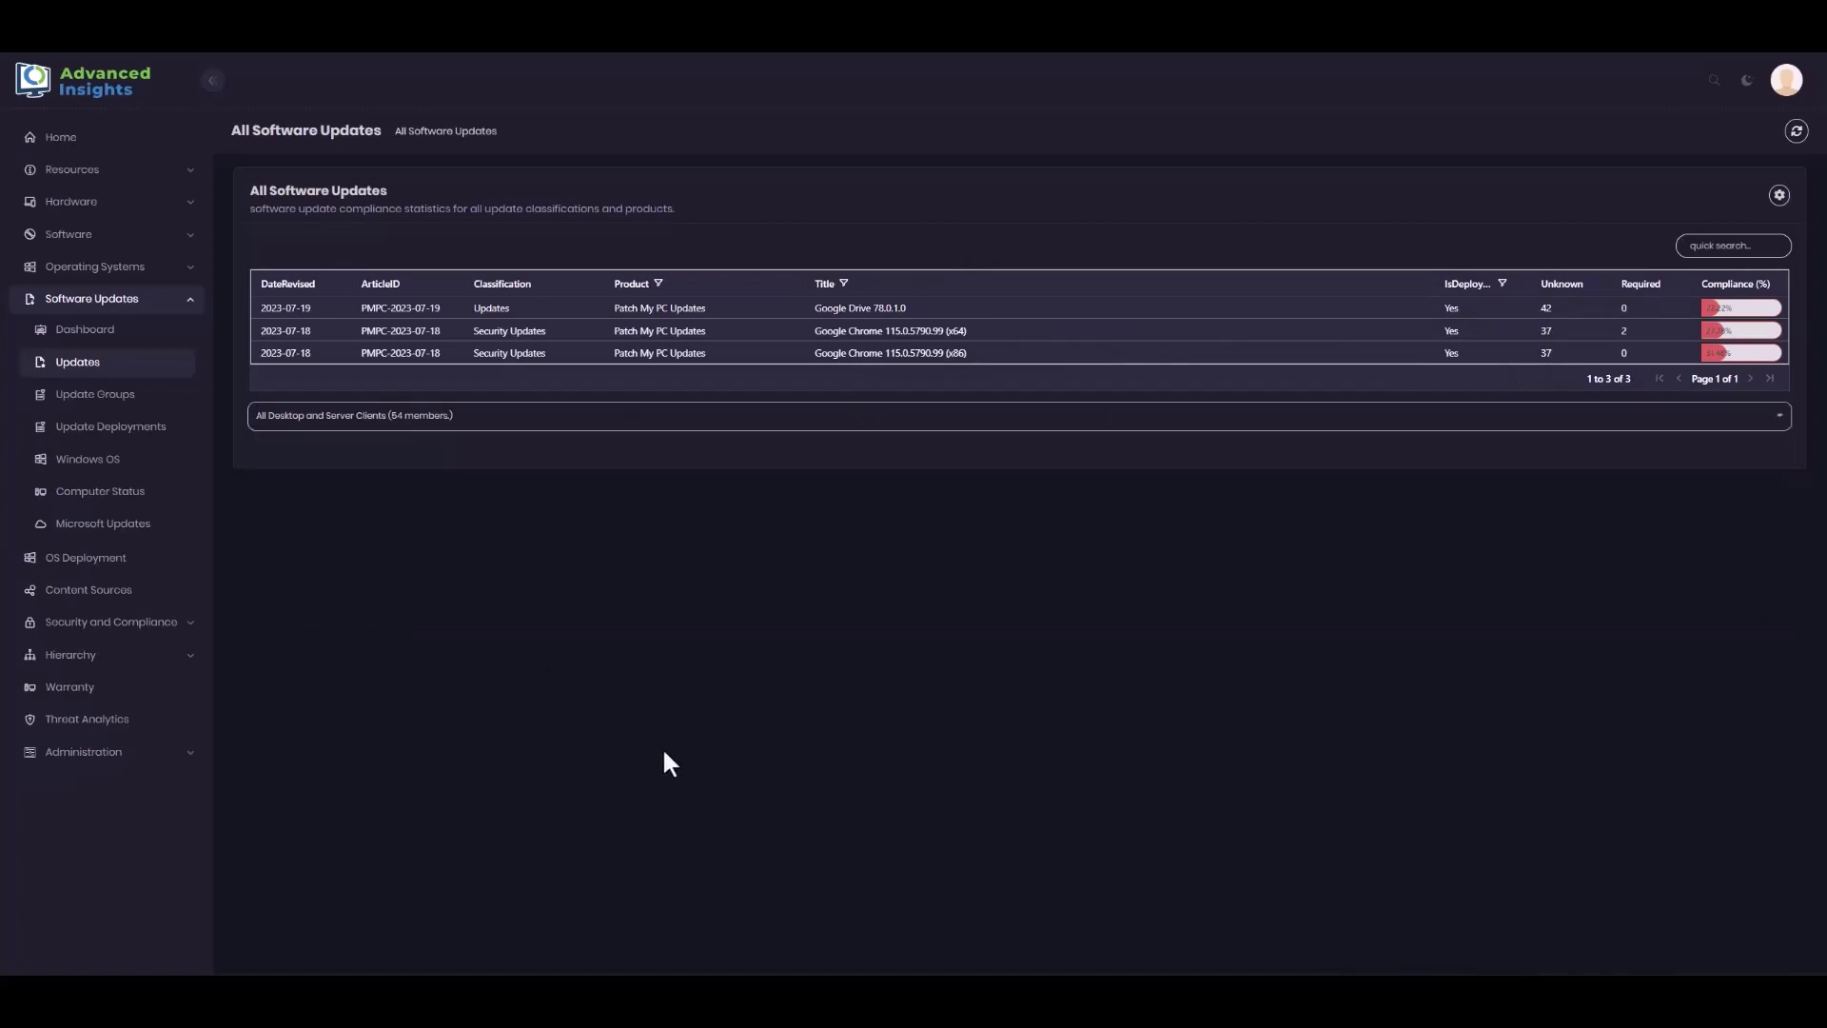
# - Go to Update Groups and review the Windows 11 Updates 2023-07-12 group's members, then close it
pyautogui.click(129, 405)
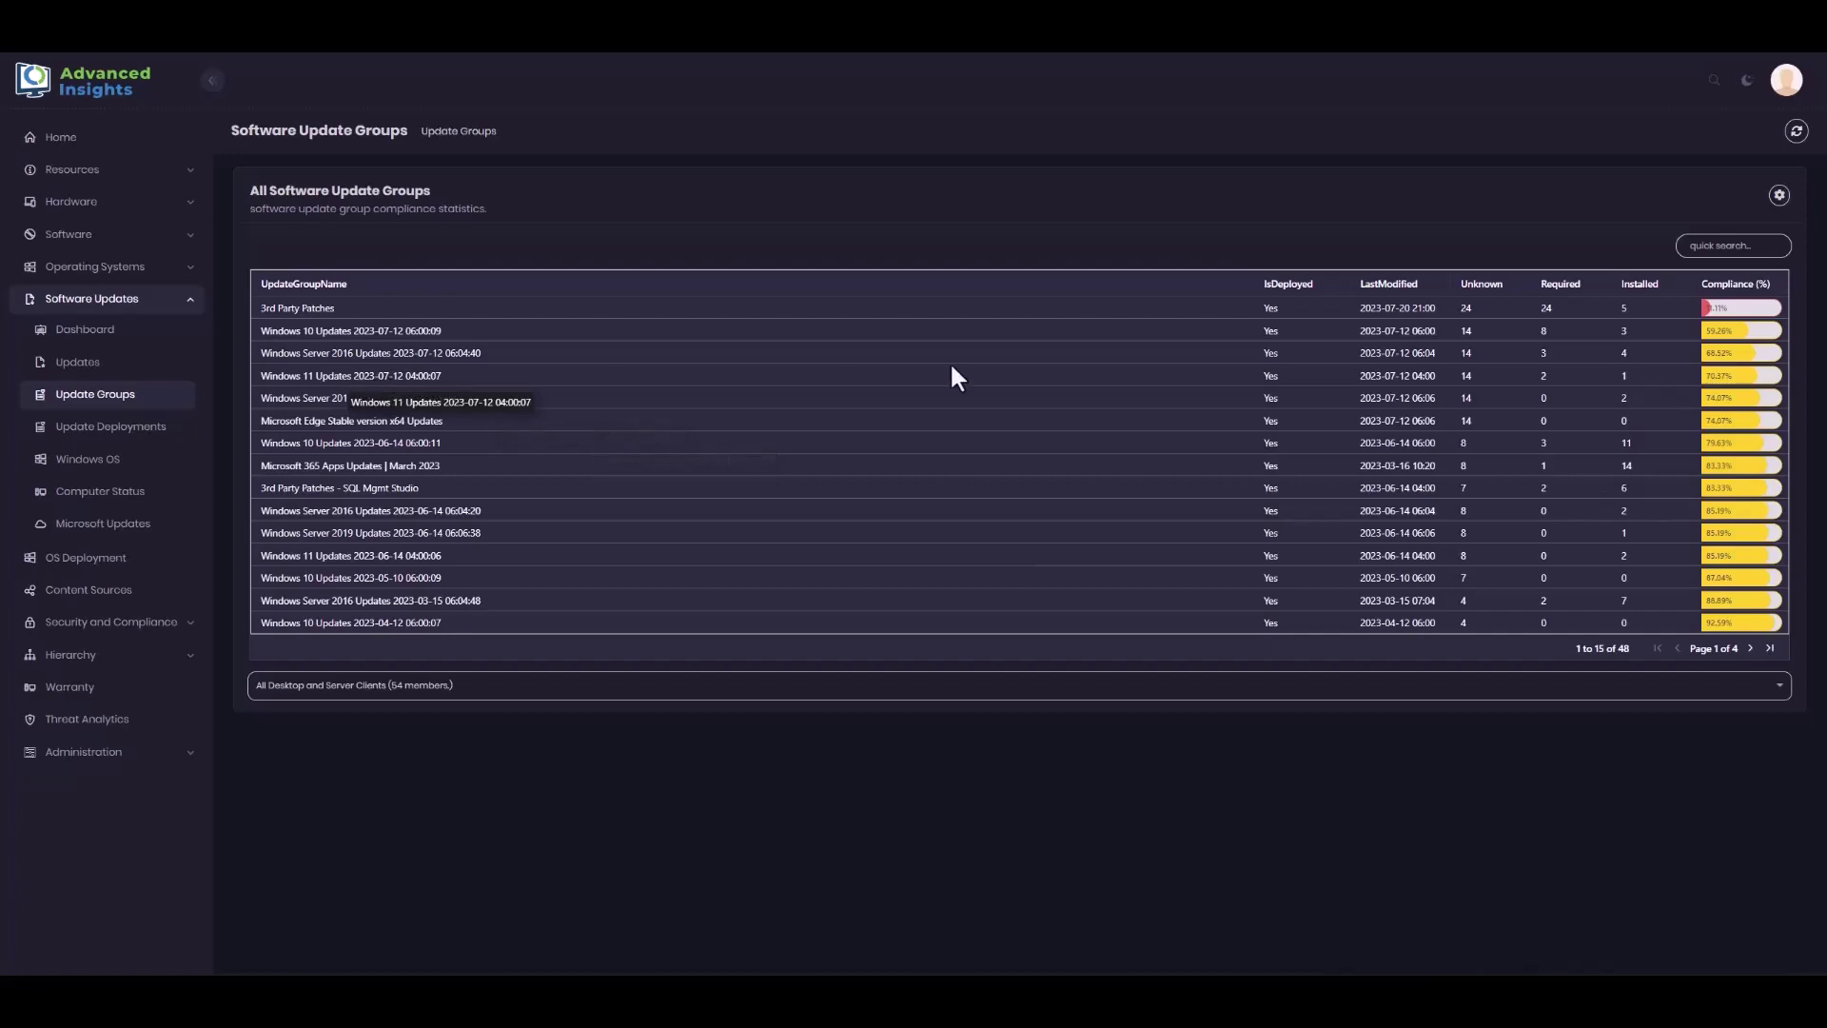
pyautogui.click(400, 376)
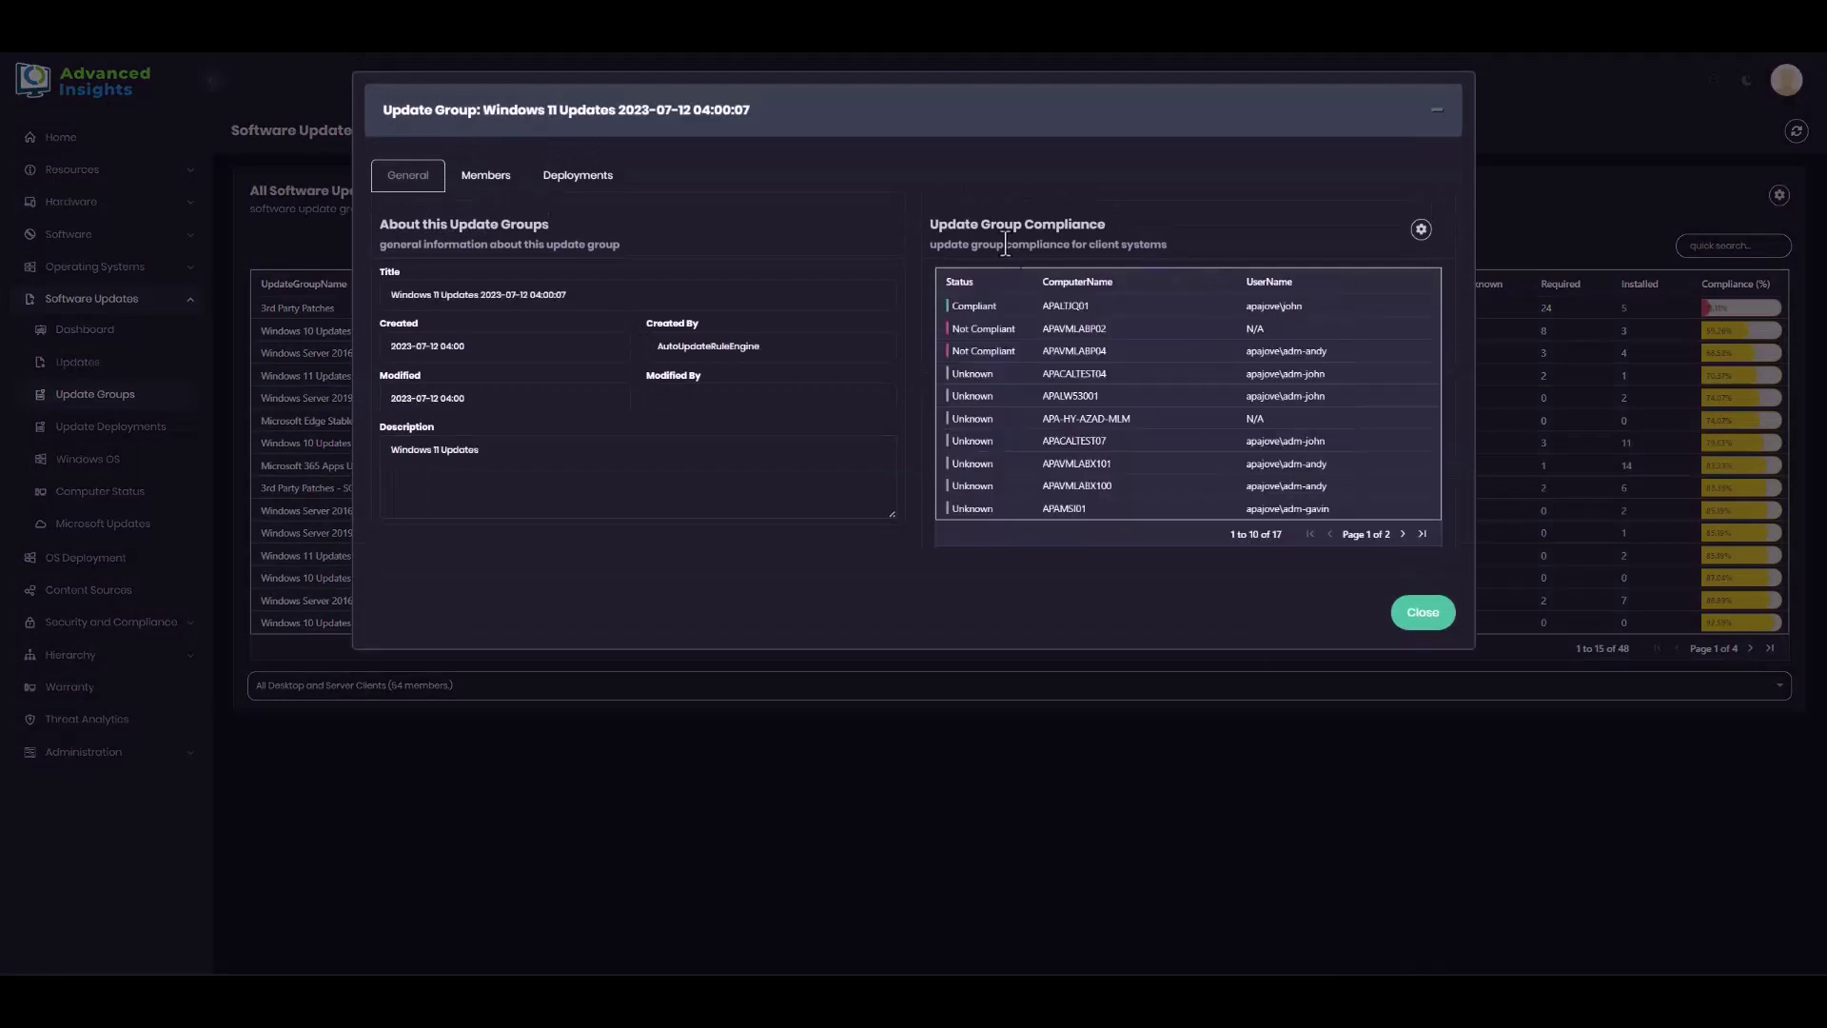
pyautogui.click(502, 185)
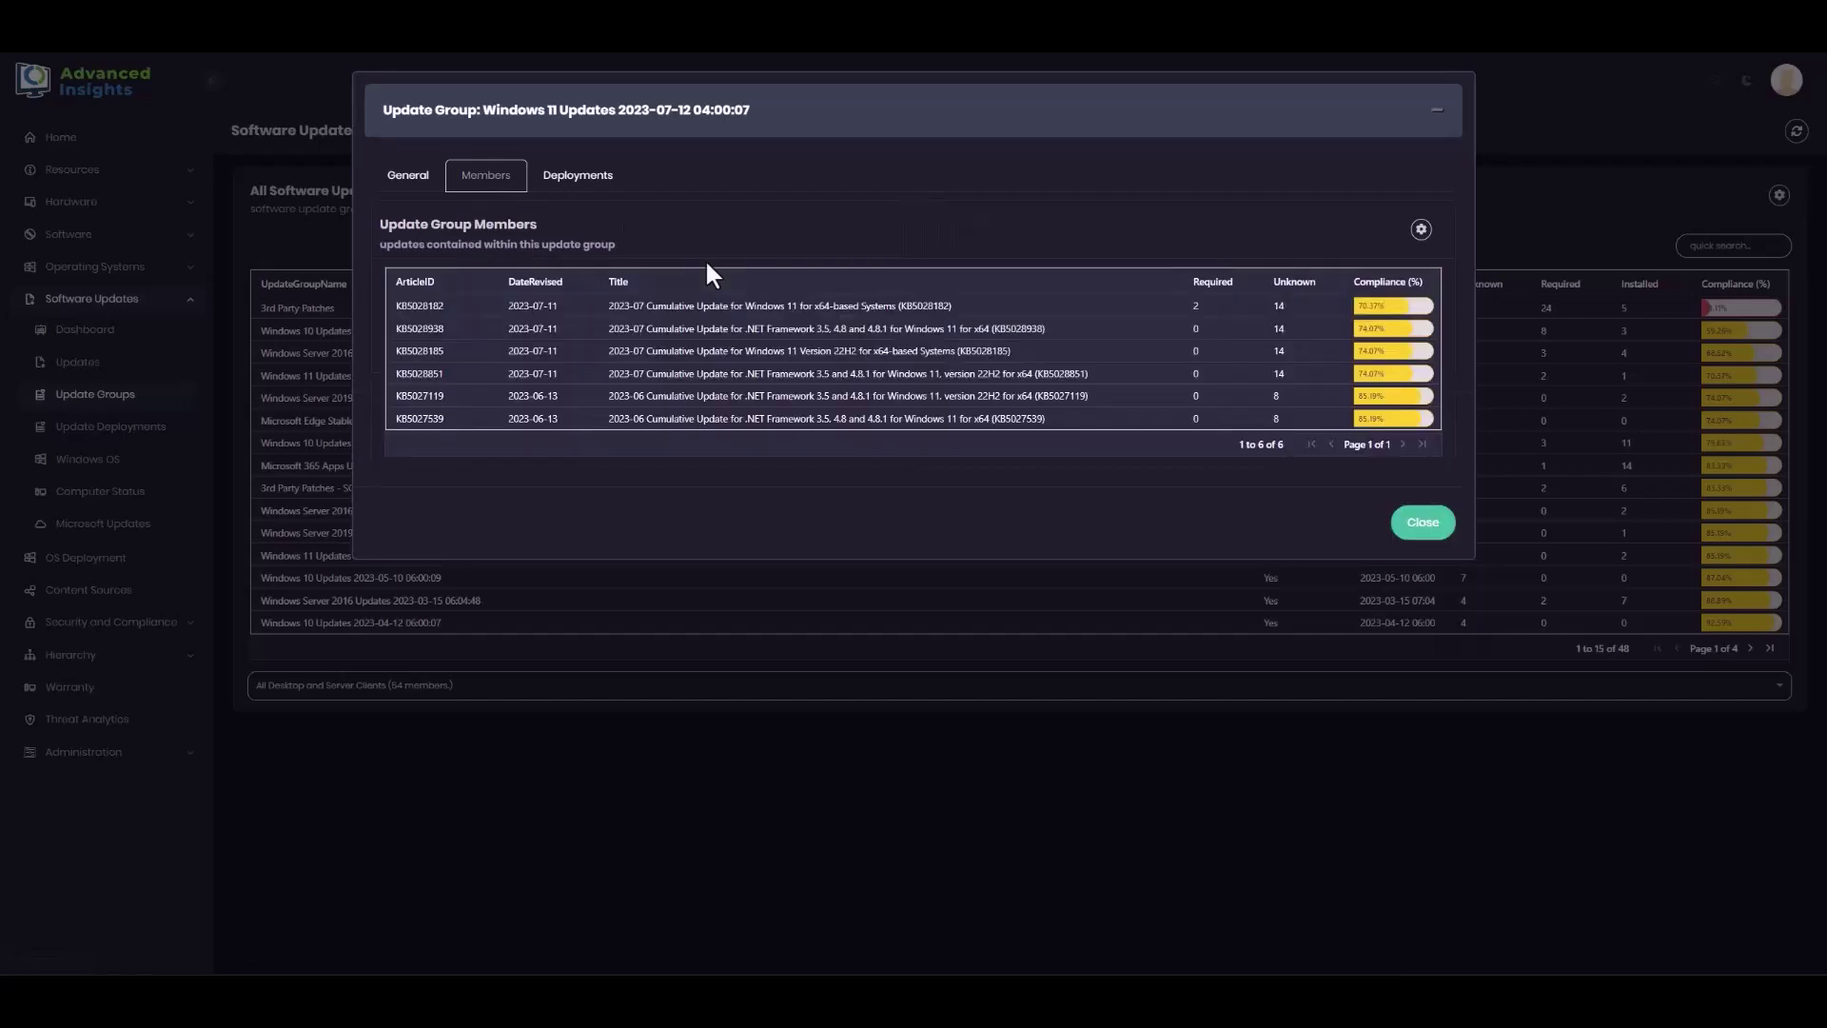
pyautogui.click(1423, 528)
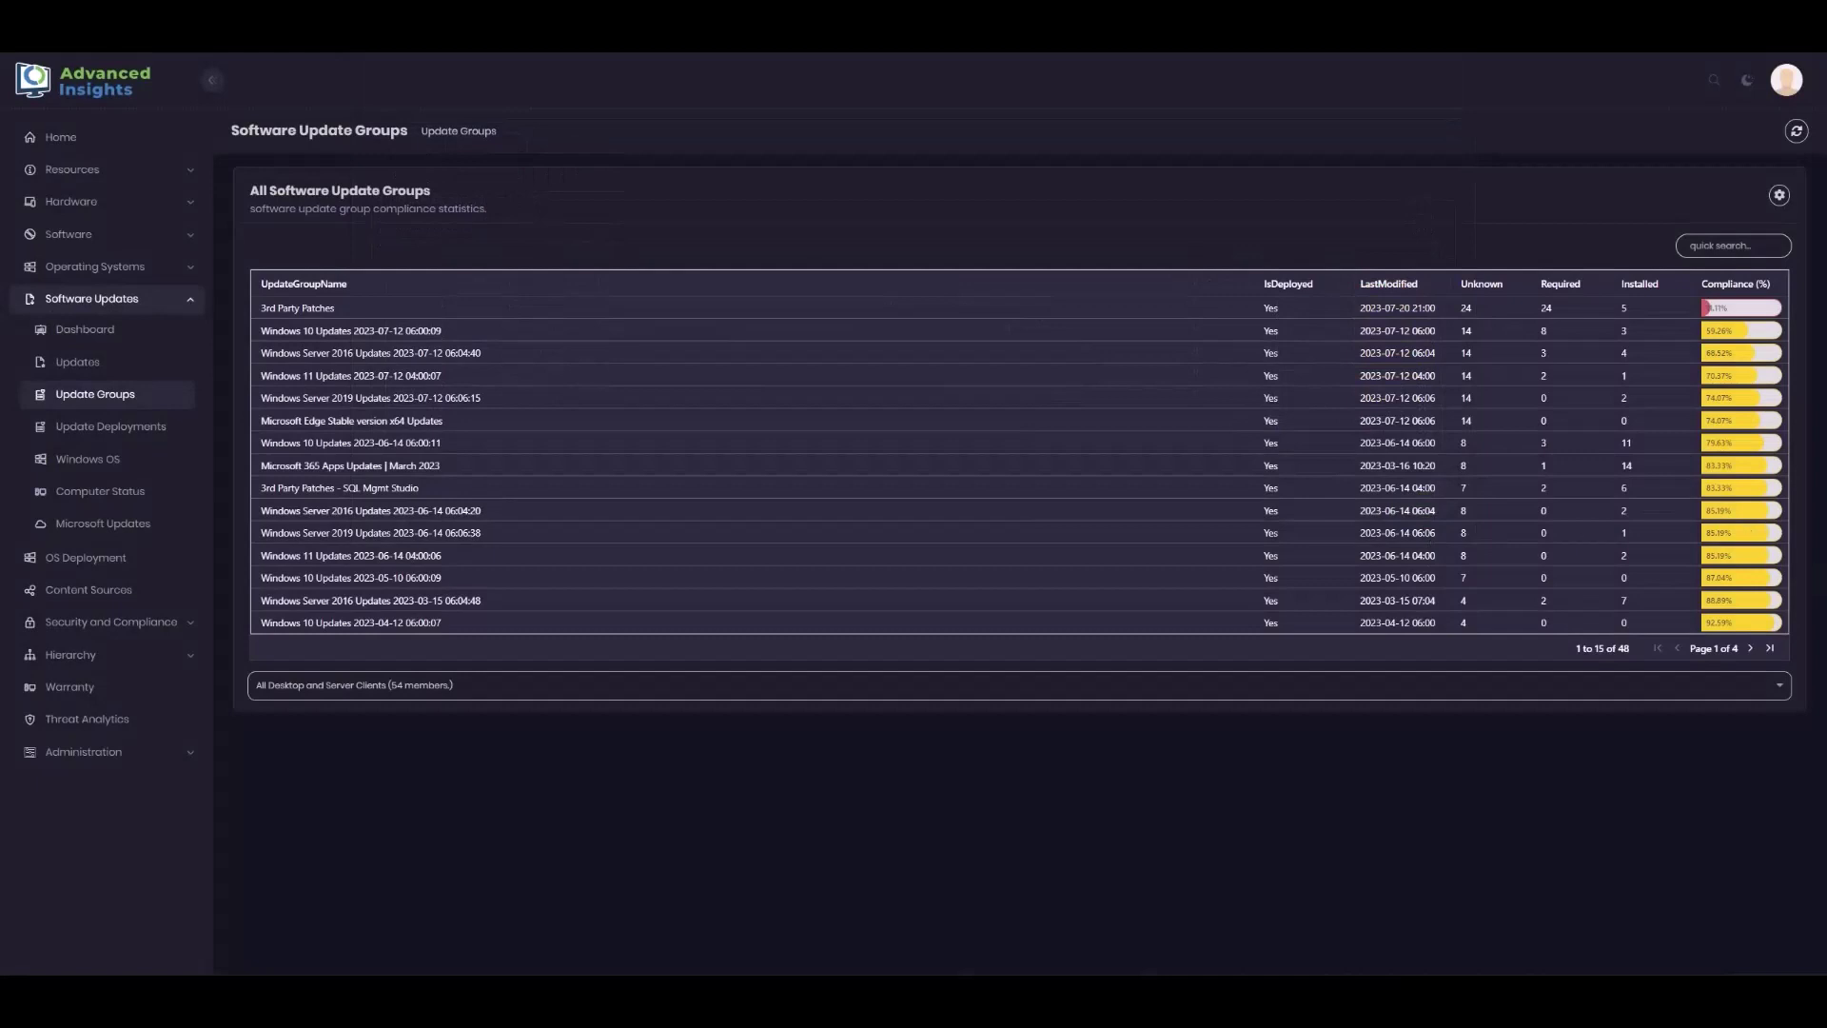
# - Open Update Deployments and sort the 38 deployments by Complete (%) descending
pyautogui.click(151, 430)
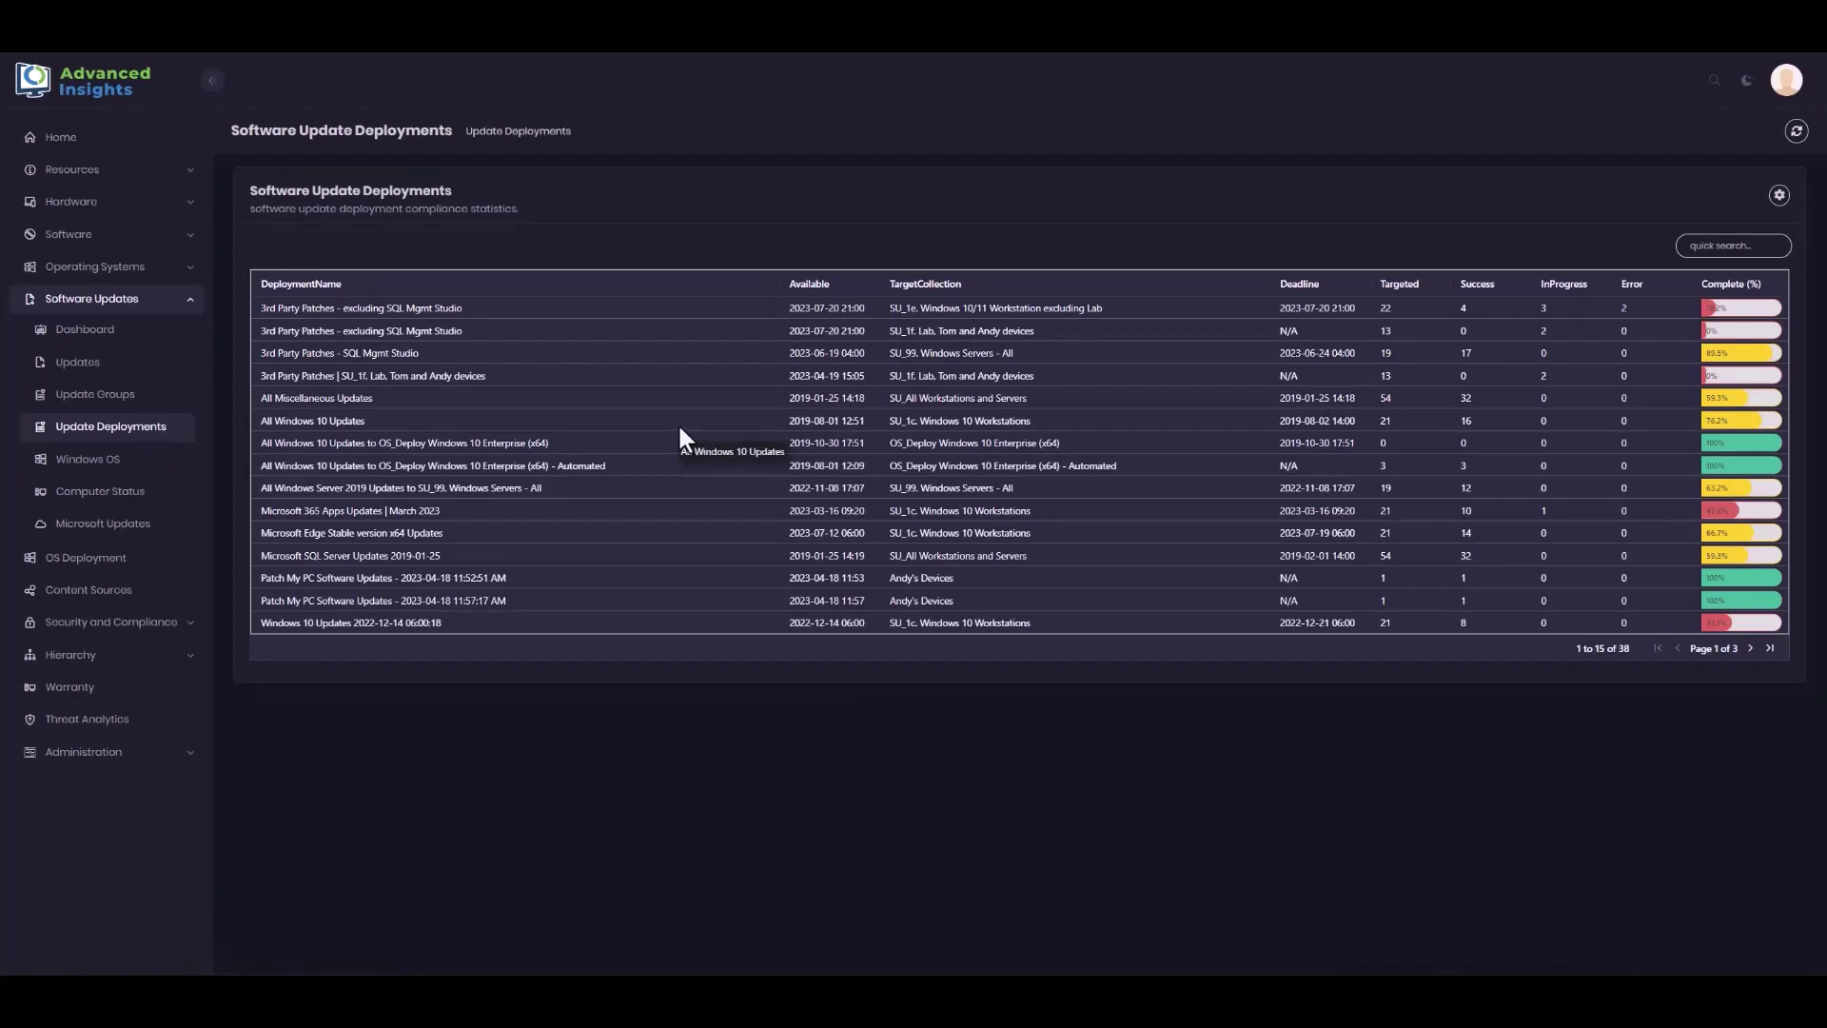
pyautogui.click(1731, 284)
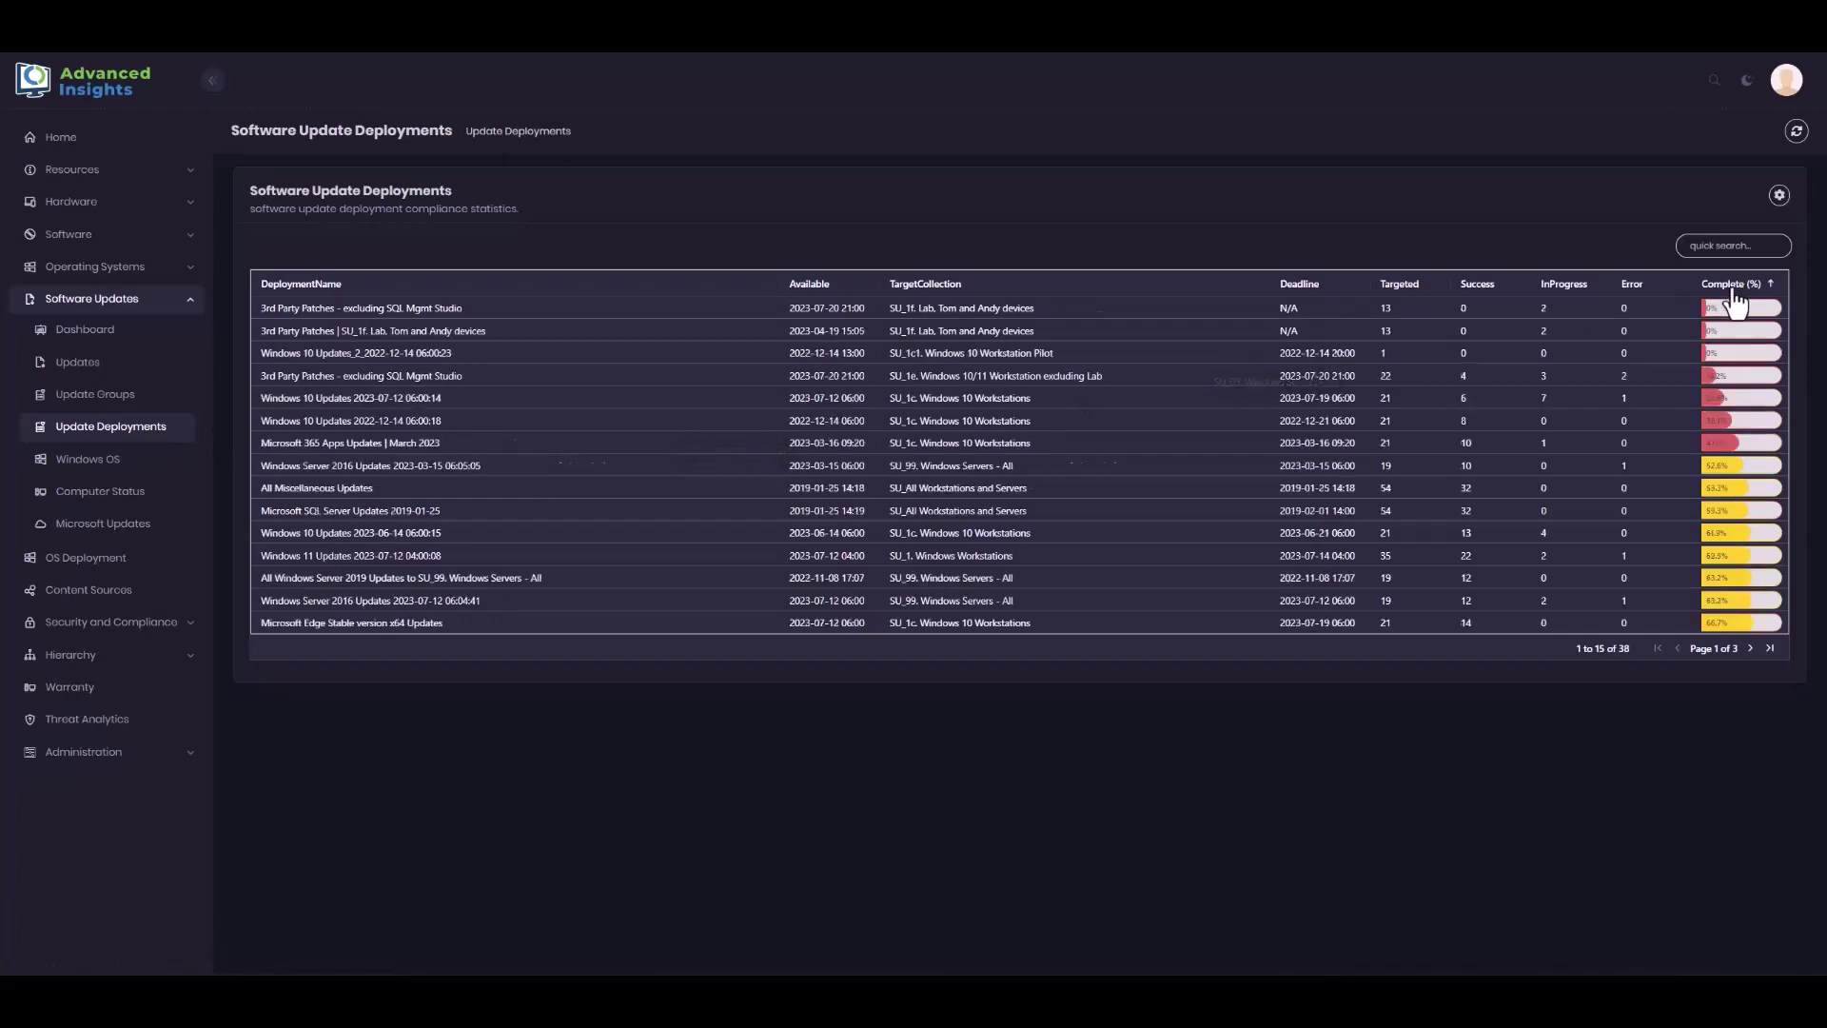
pyautogui.click(1733, 291)
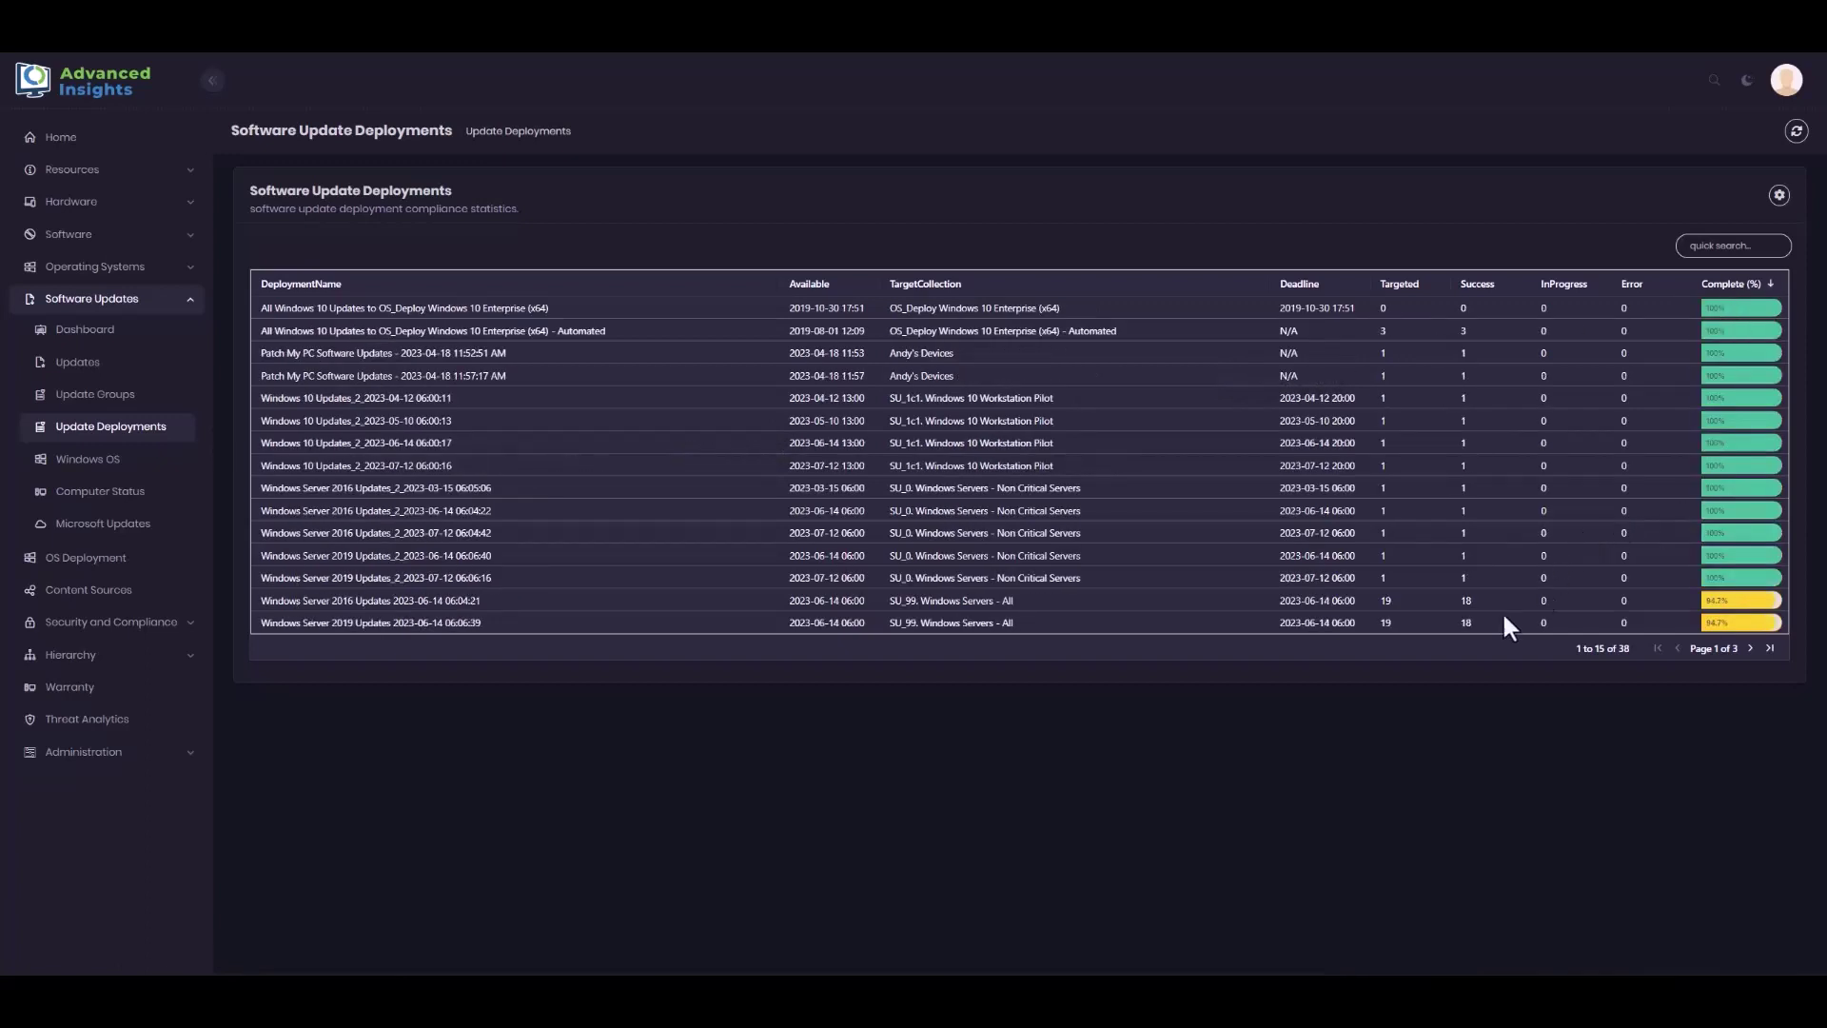
# - Review the Windows Server 2016 deployment's targeted computers on page 2, then close it
pyautogui.click(1692, 600)
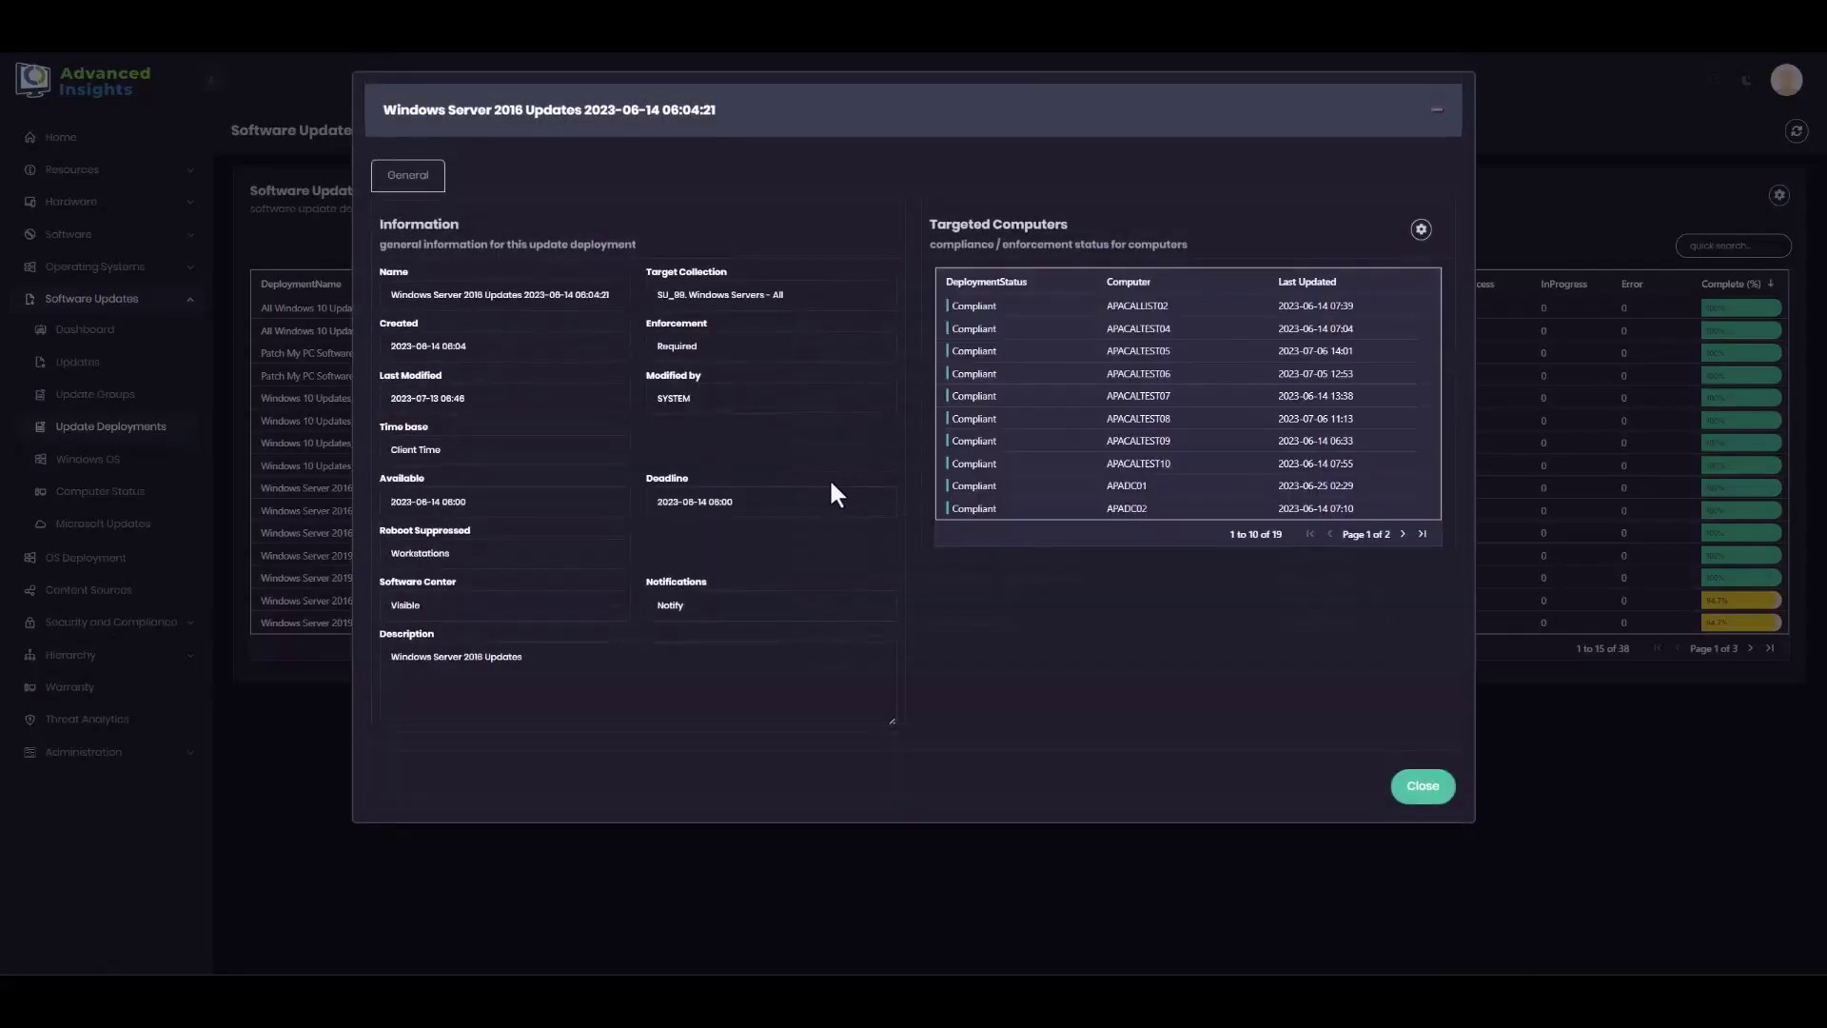
pyautogui.click(1402, 534)
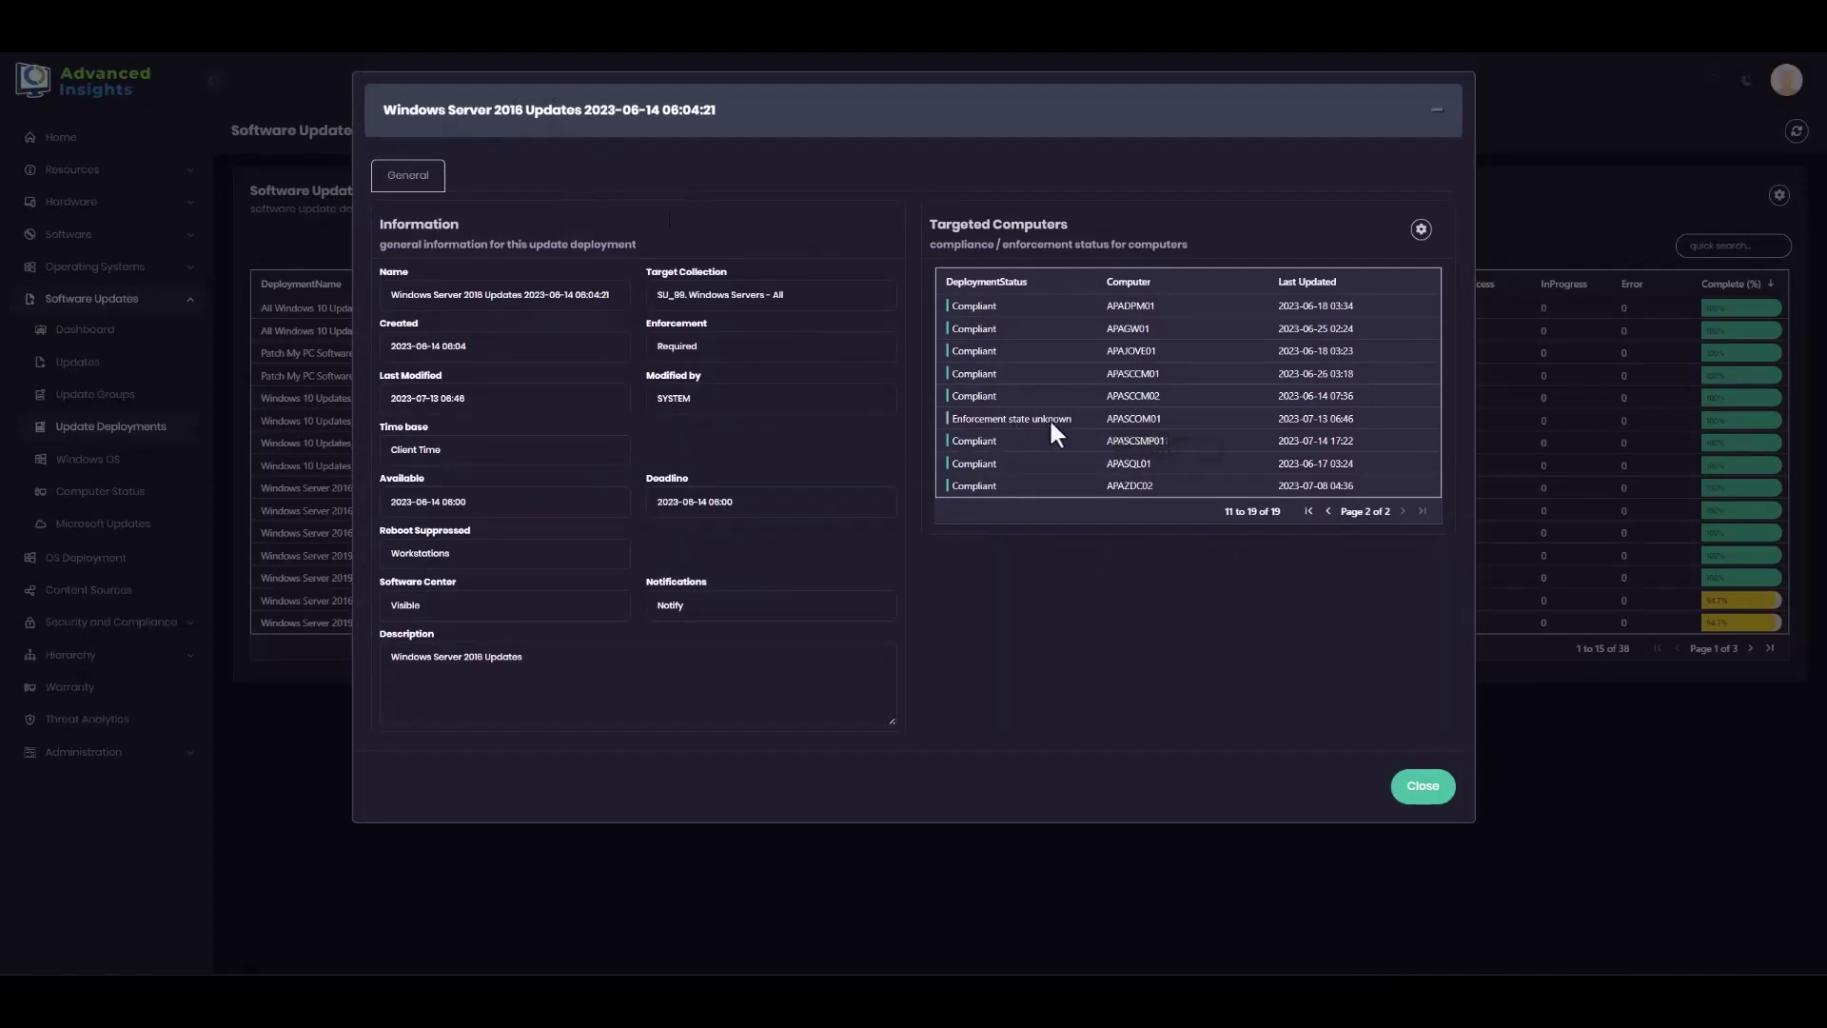
pyautogui.click(1423, 789)
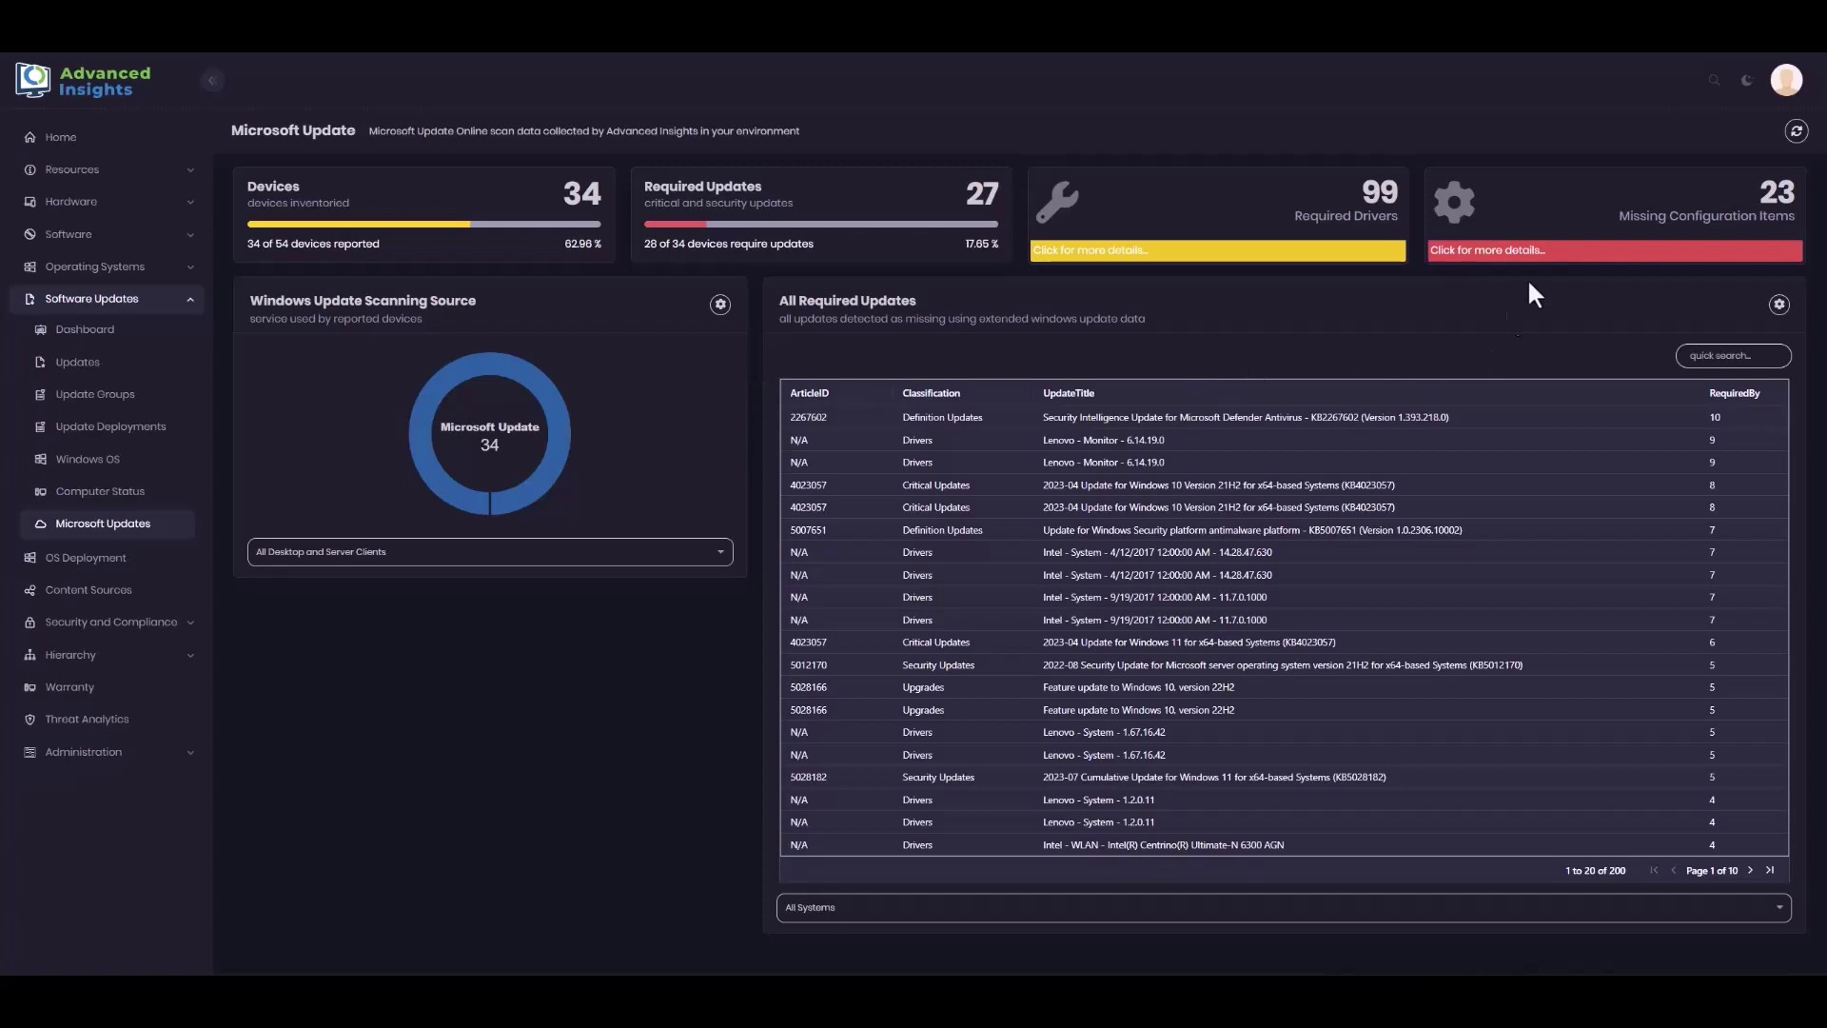
# - Review Missing Configuration Items and Required Drivers sorted by DeviceCount descending, then return to the Dashboard
pyautogui.click(1563, 251)
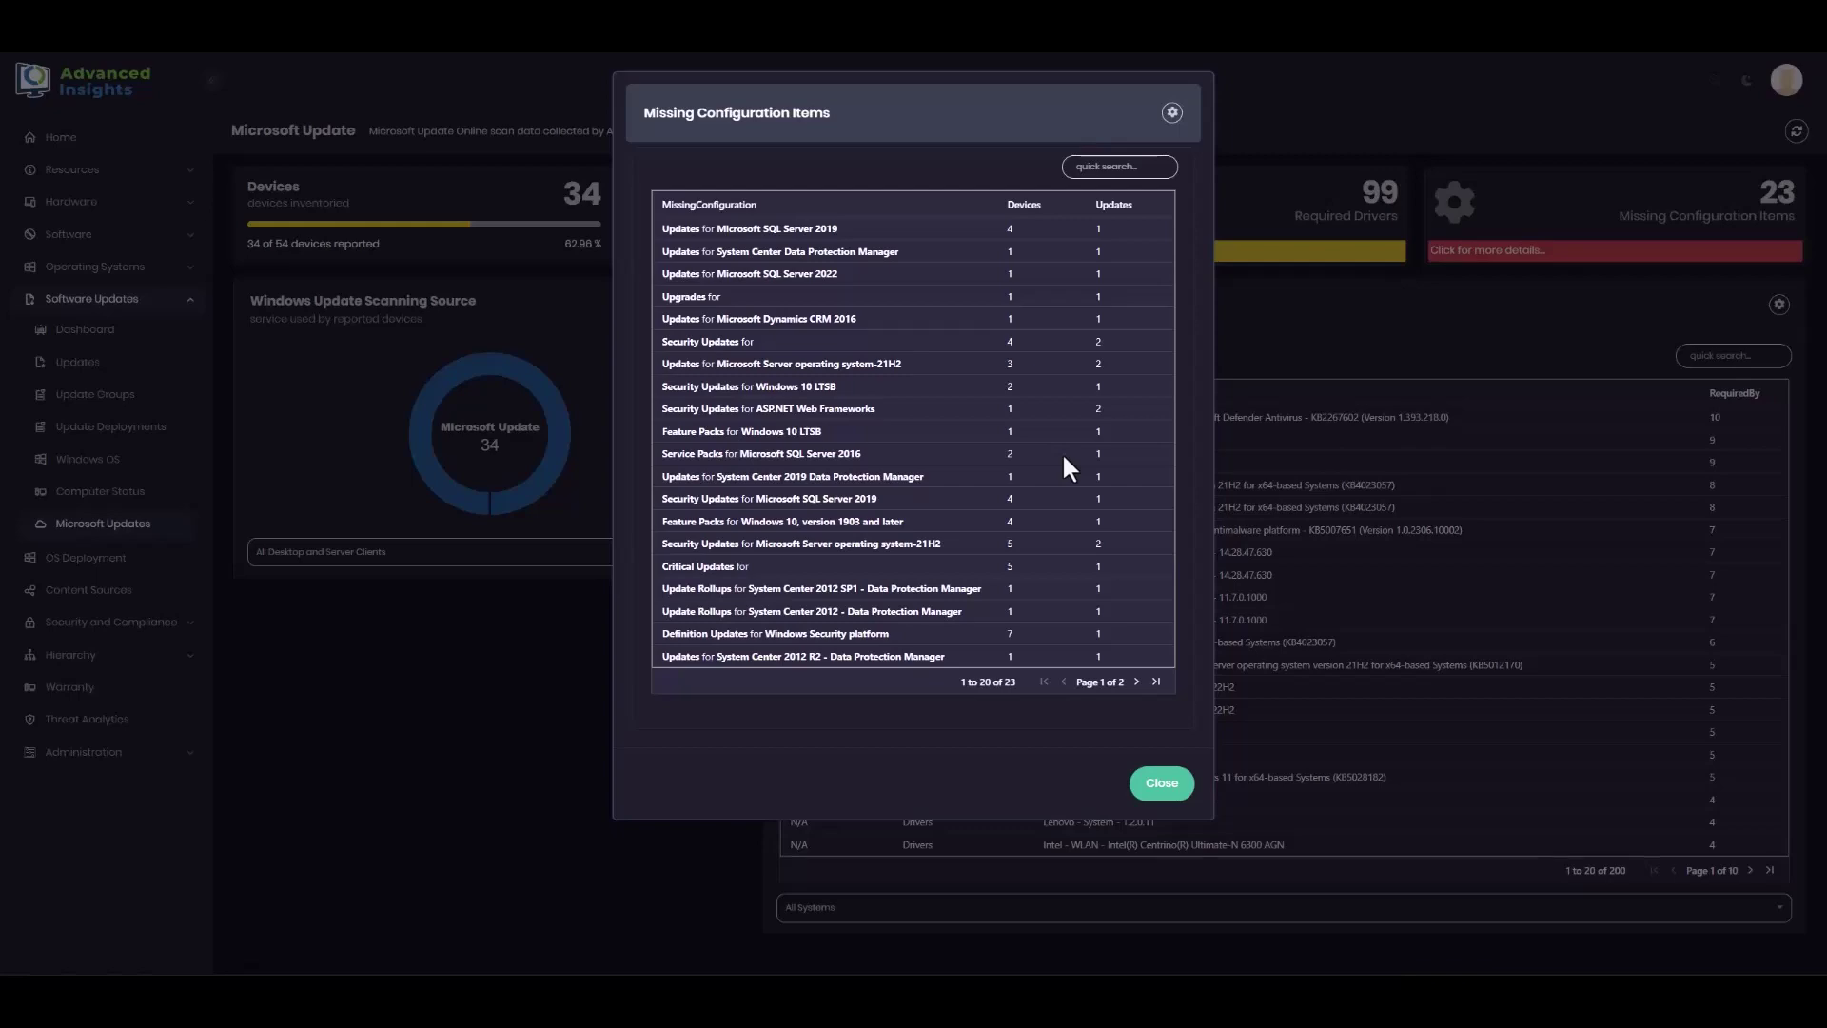
pyautogui.click(1178, 794)
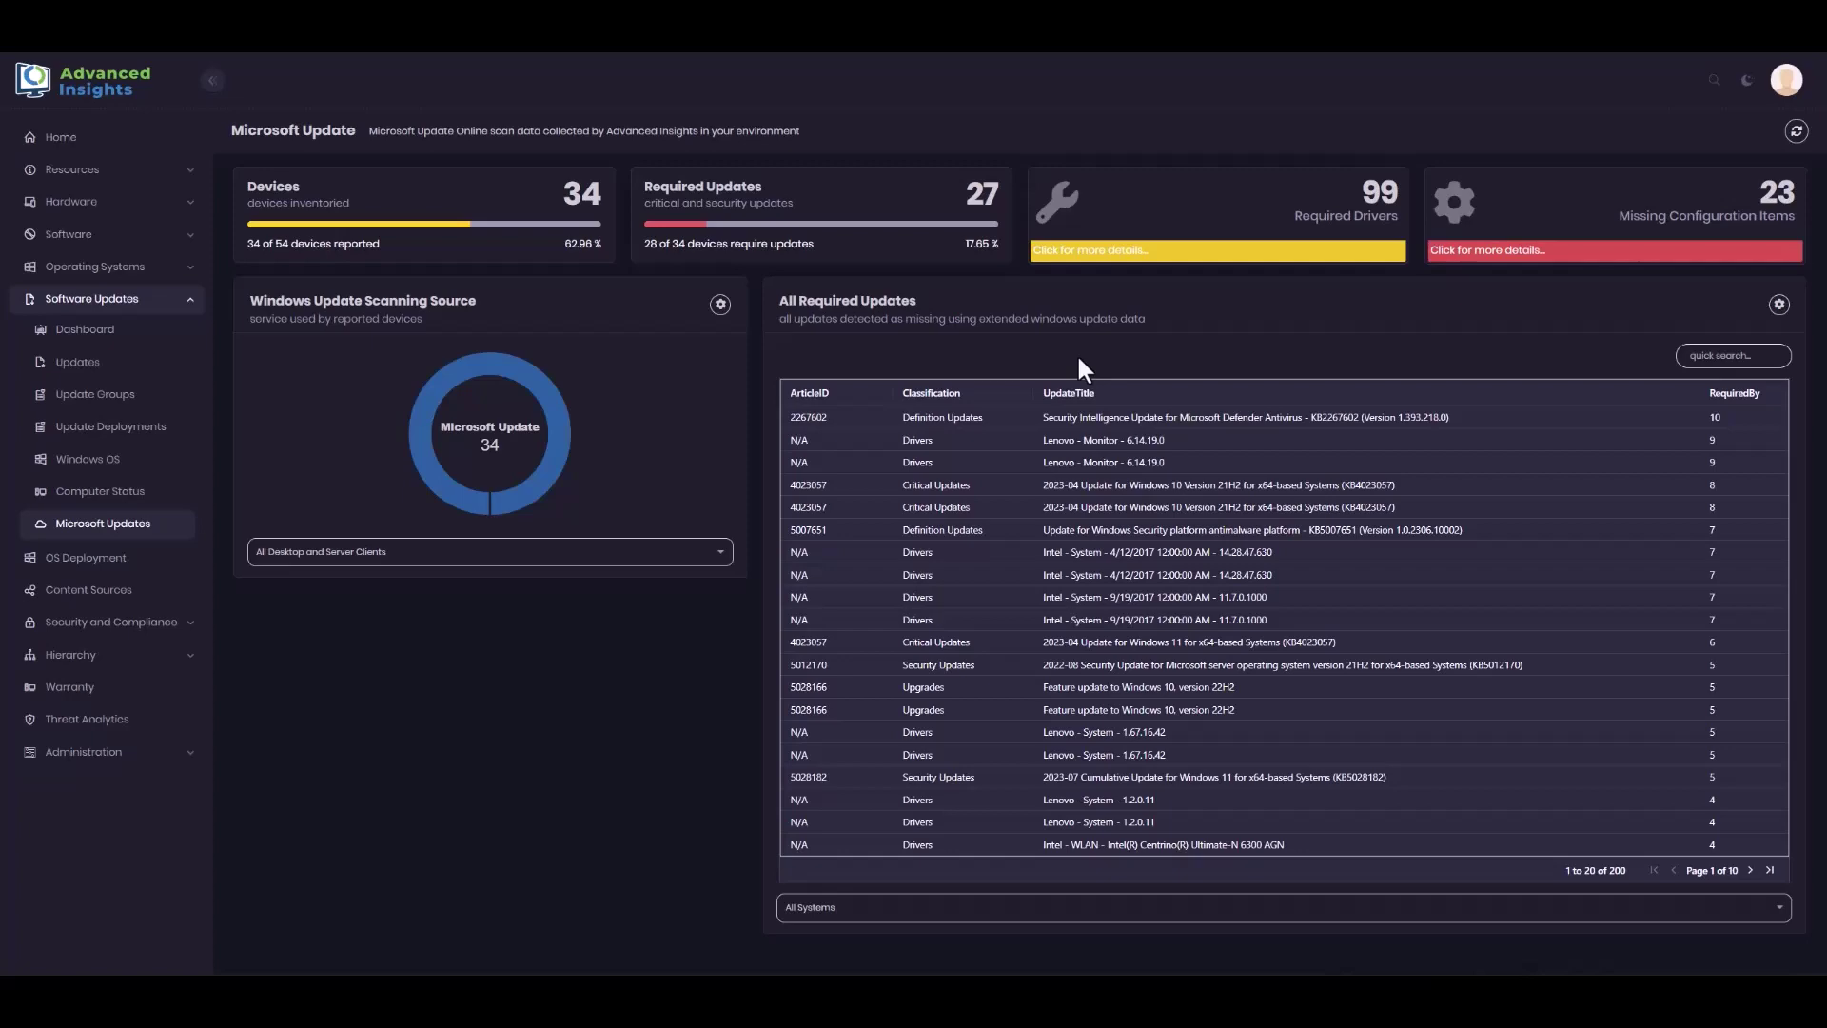
pyautogui.click(1247, 204)
pyautogui.click(1107, 206)
pyautogui.click(1106, 205)
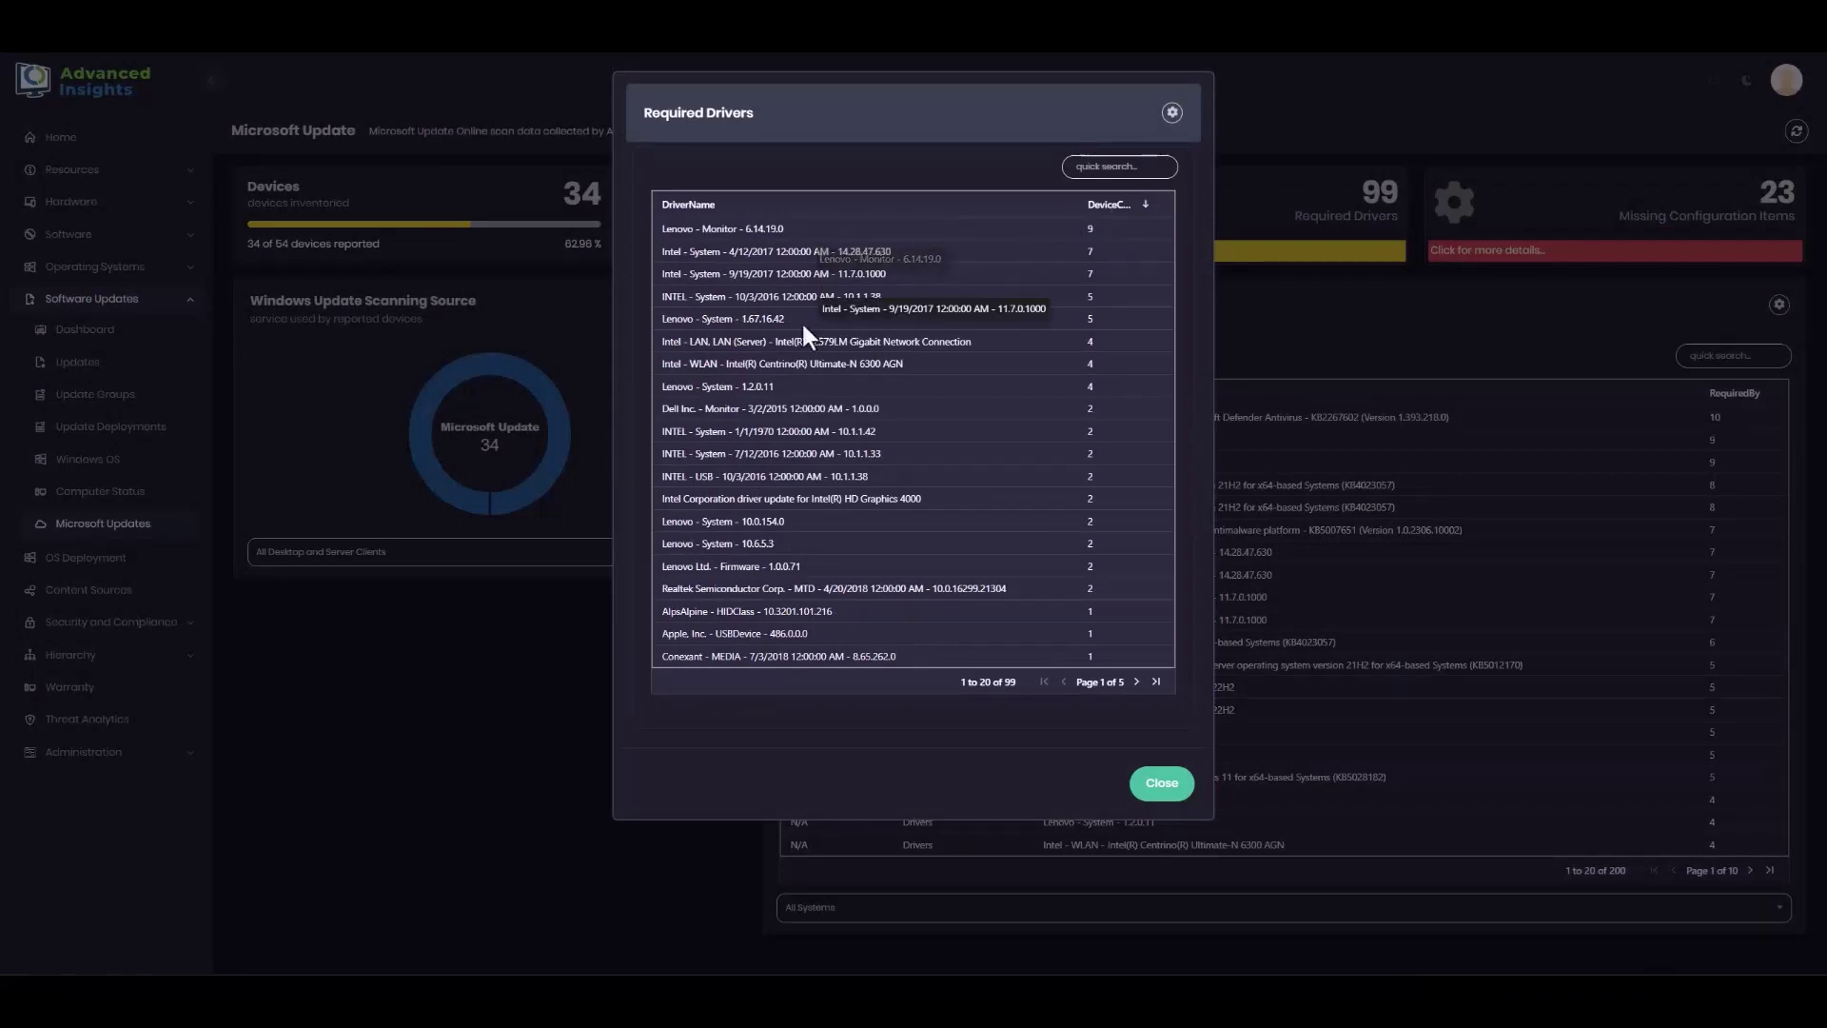
pyautogui.click(1162, 783)
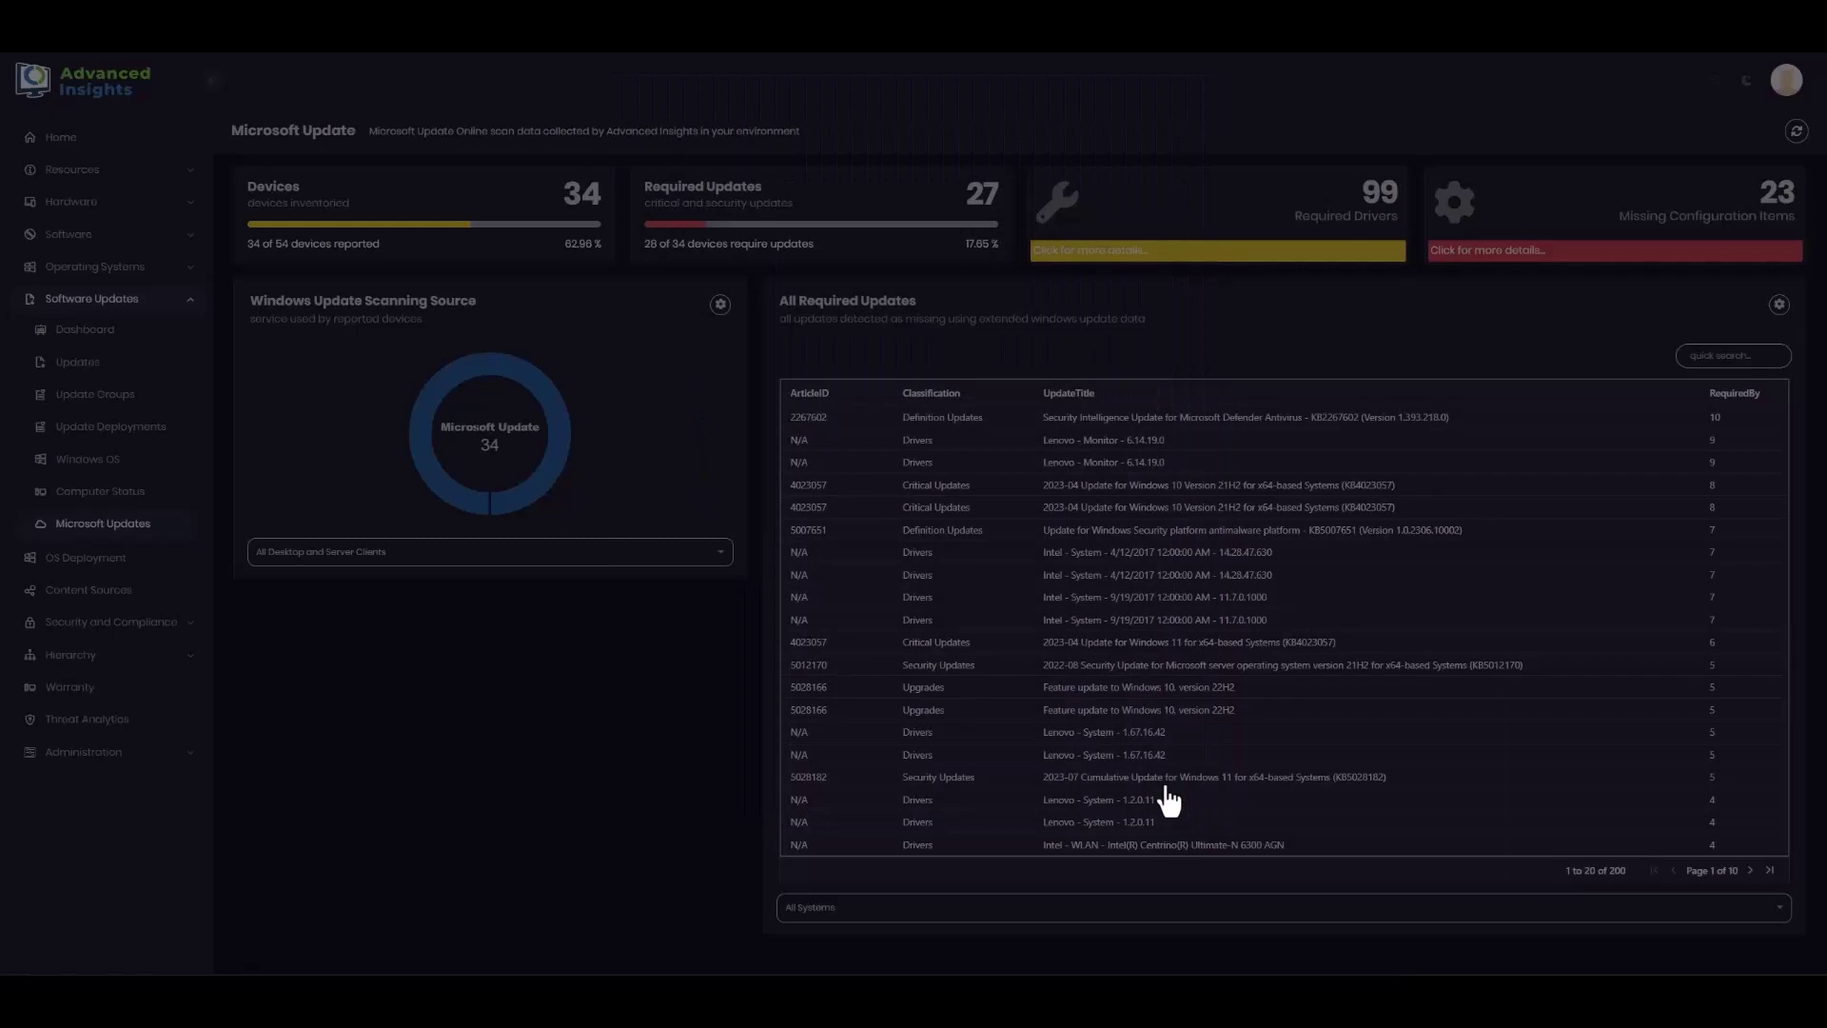
pyautogui.click(100, 331)
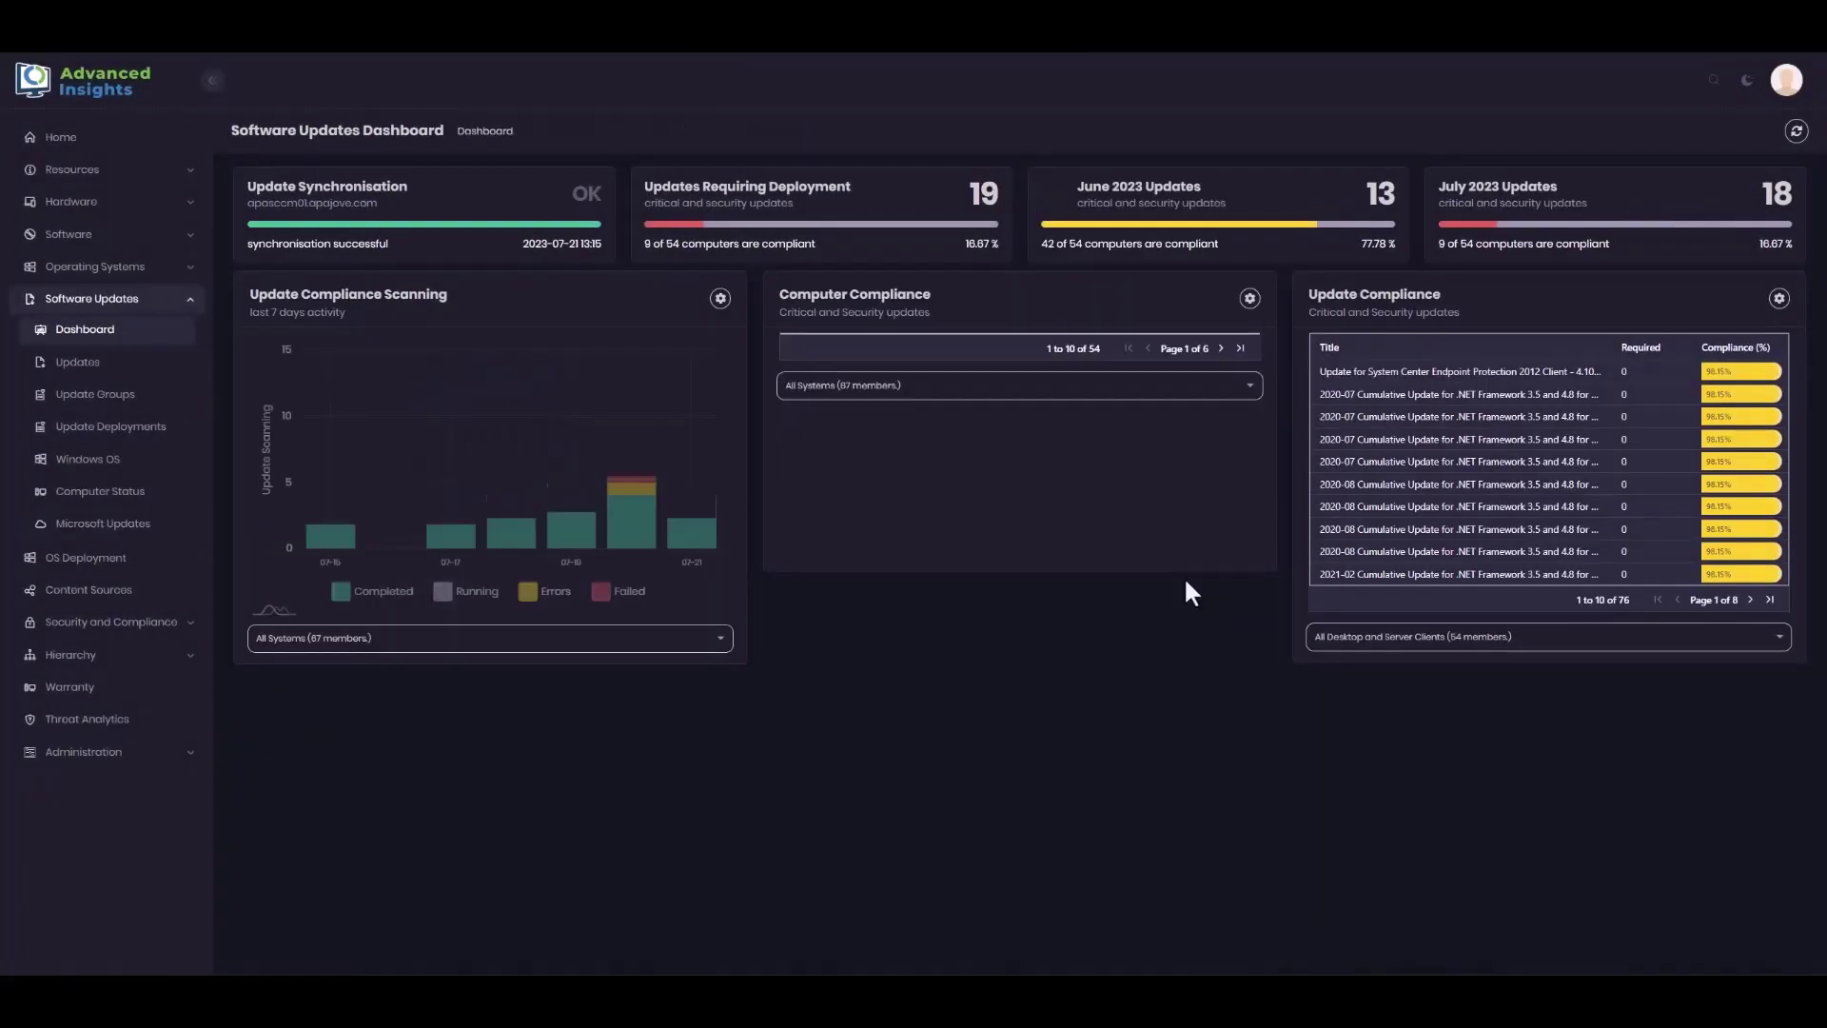